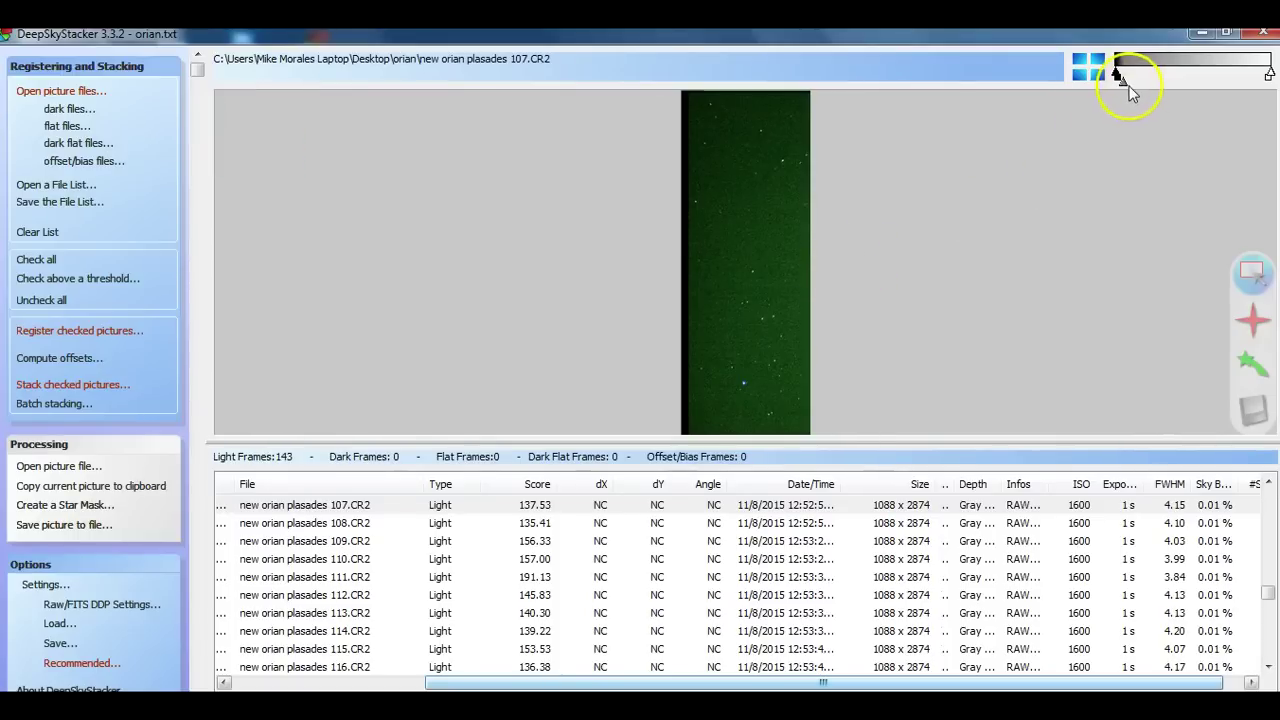
# Preview the light frames new orian plasades 108.CR2 through 110.CR2 one after another, checking the star field in each.
pyautogui.moveTo(1130, 86)
pyautogui.mouseDown()
pyautogui.moveTo(1167, 84)
pyautogui.moveTo(1120, 73)
pyautogui.mouseUp()
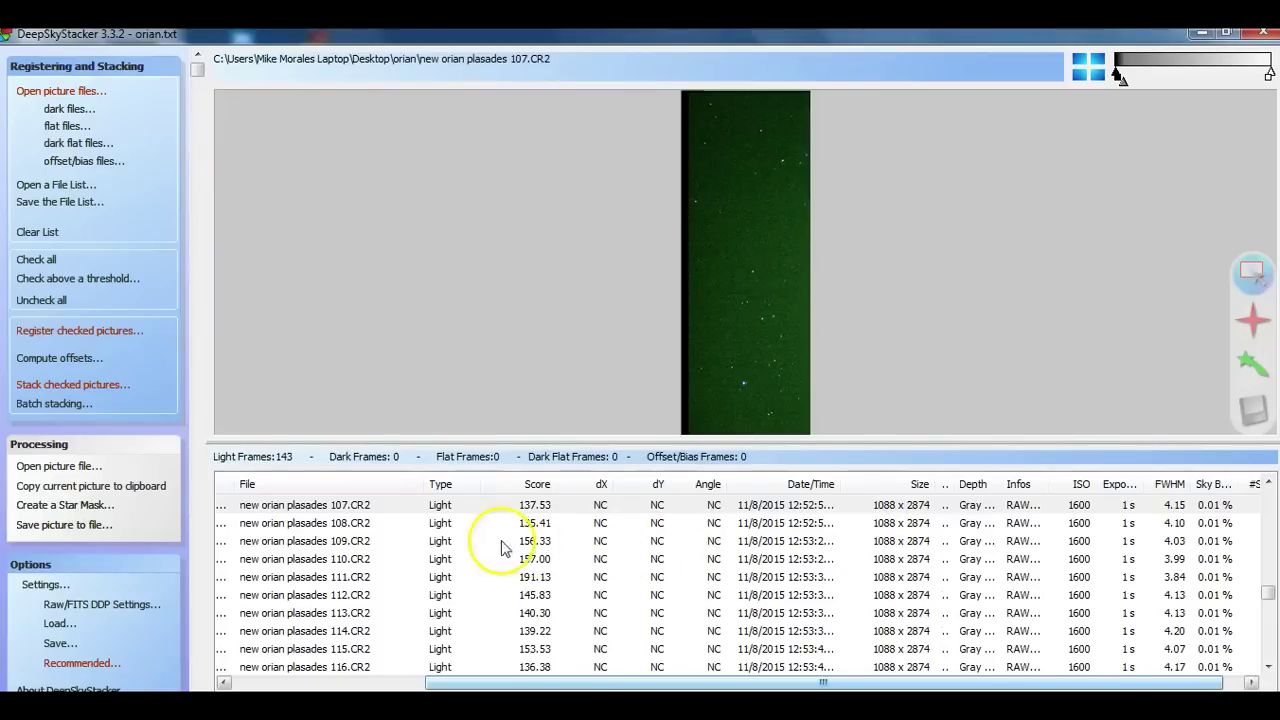
pyautogui.click(716, 525)
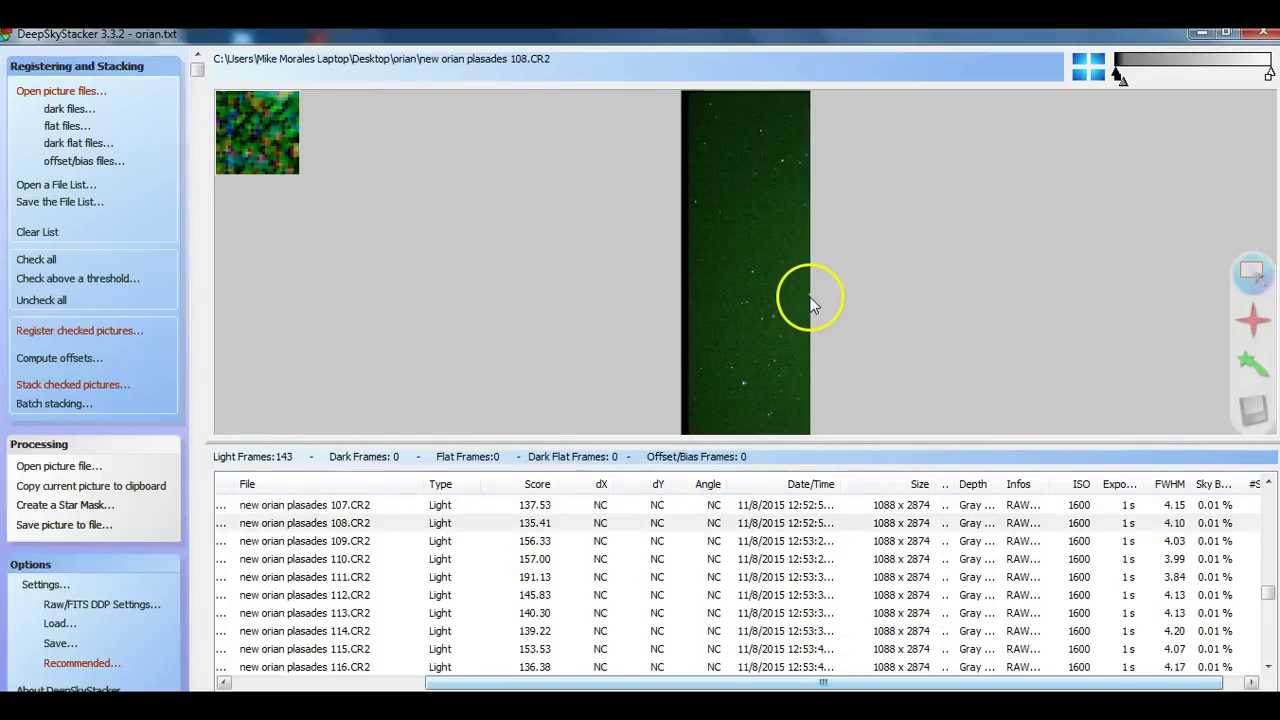
pyautogui.click(714, 541)
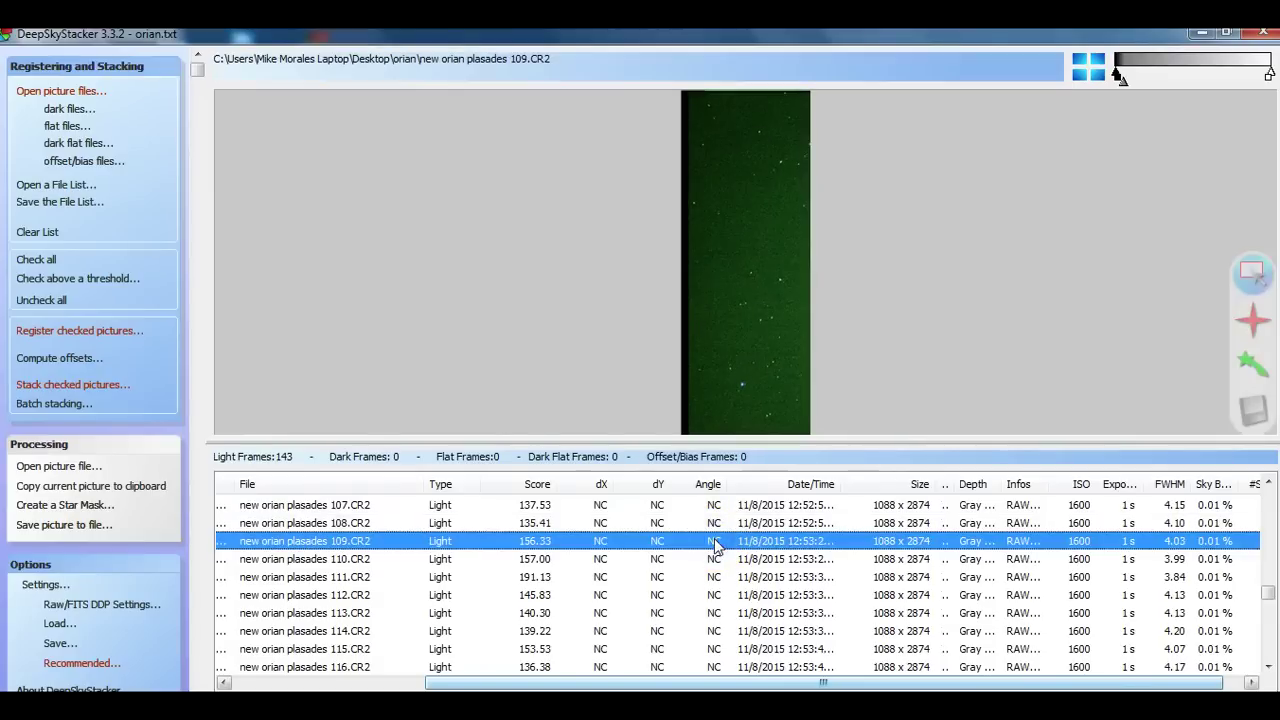
pyautogui.click(792, 301)
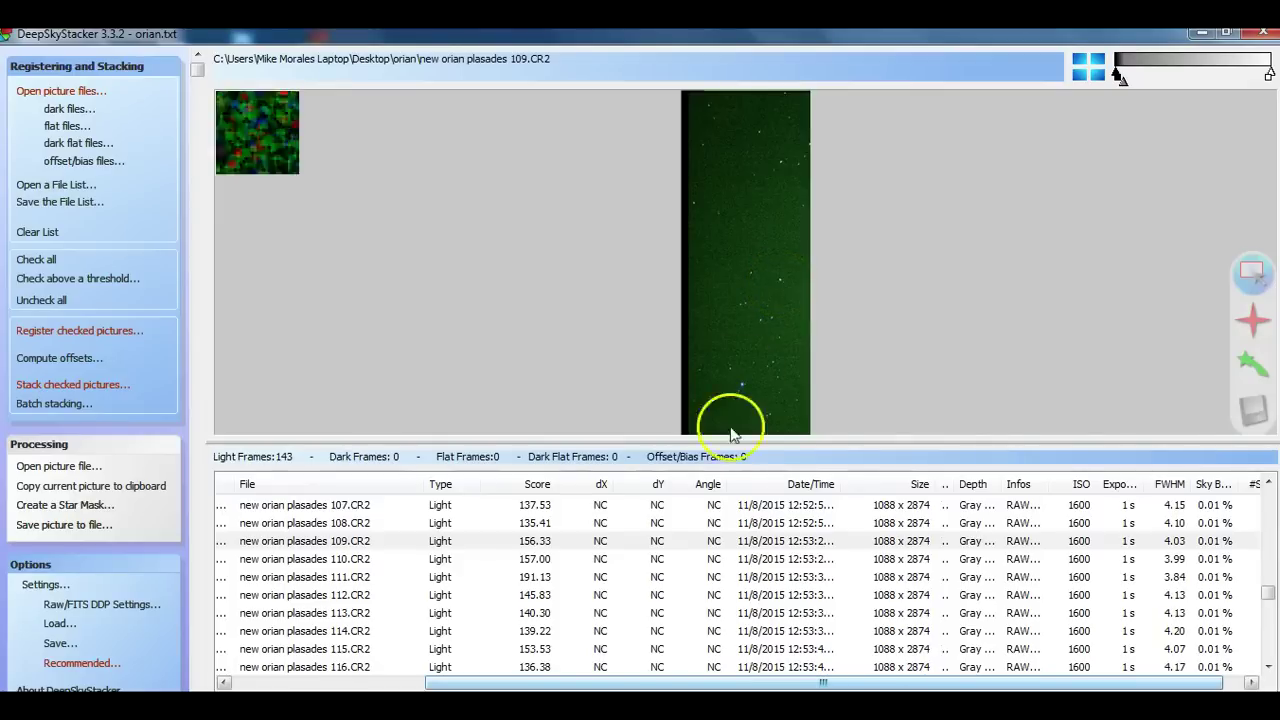
pyautogui.click(661, 561)
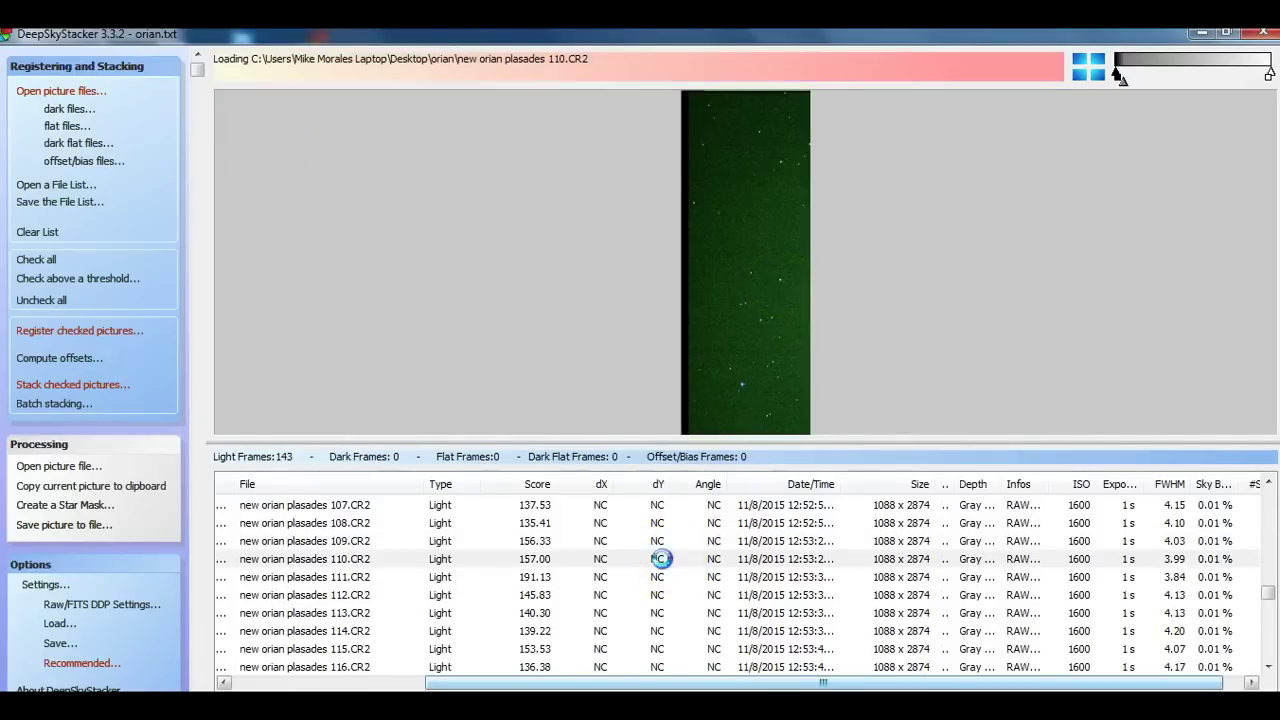
pyautogui.click(776, 331)
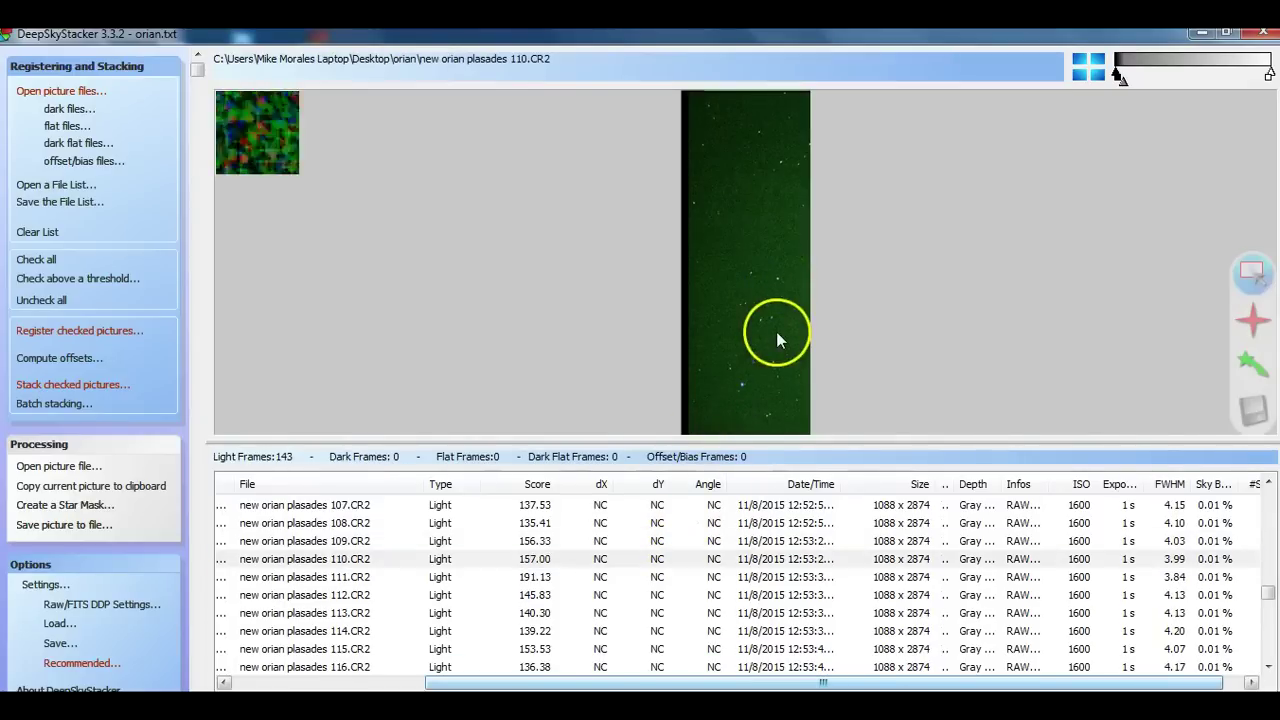
# View light frames 111.CR2 through 115.CR2 in sequence to compare the positions of the points in the star field.
pyautogui.click(661, 578)
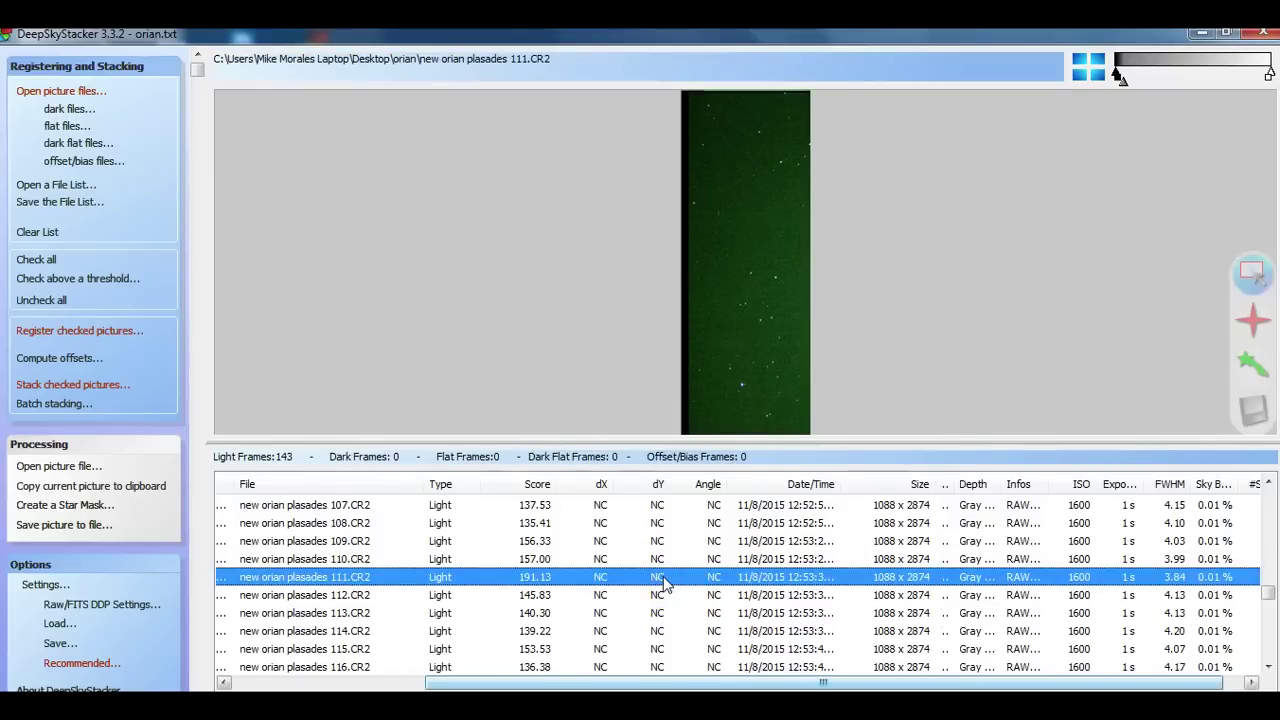
pyautogui.click(660, 594)
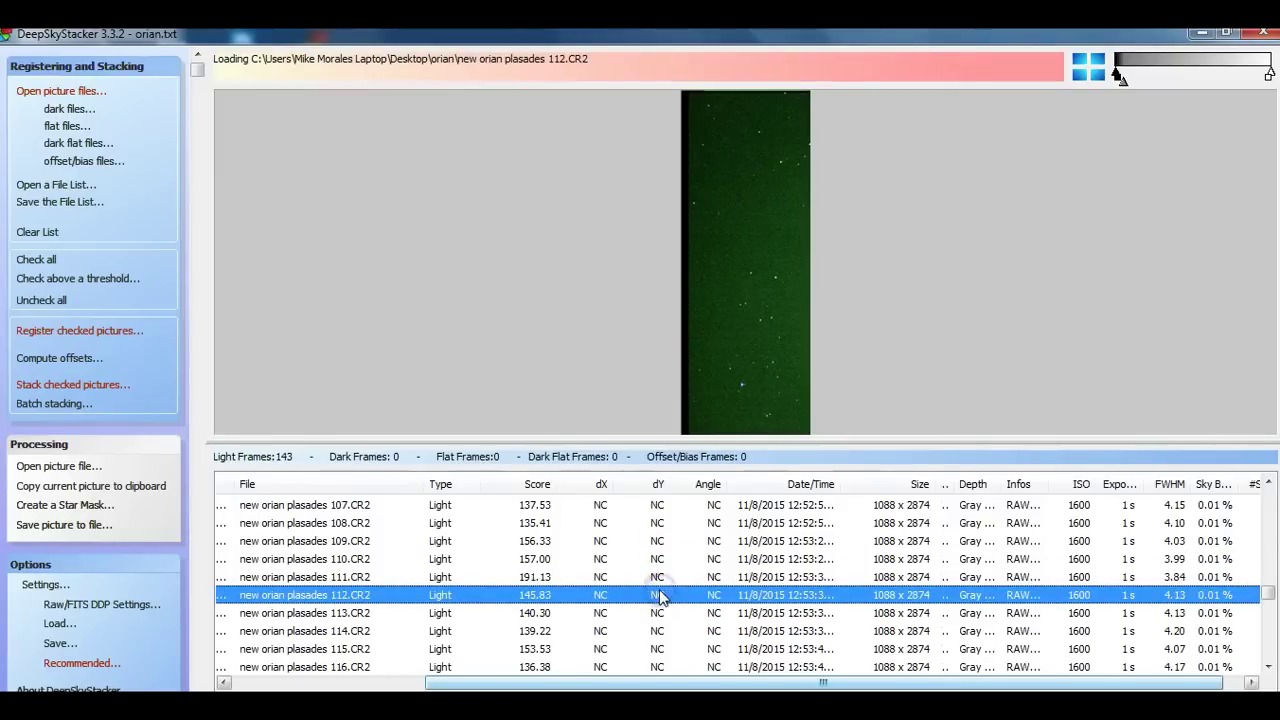
pyautogui.click(778, 288)
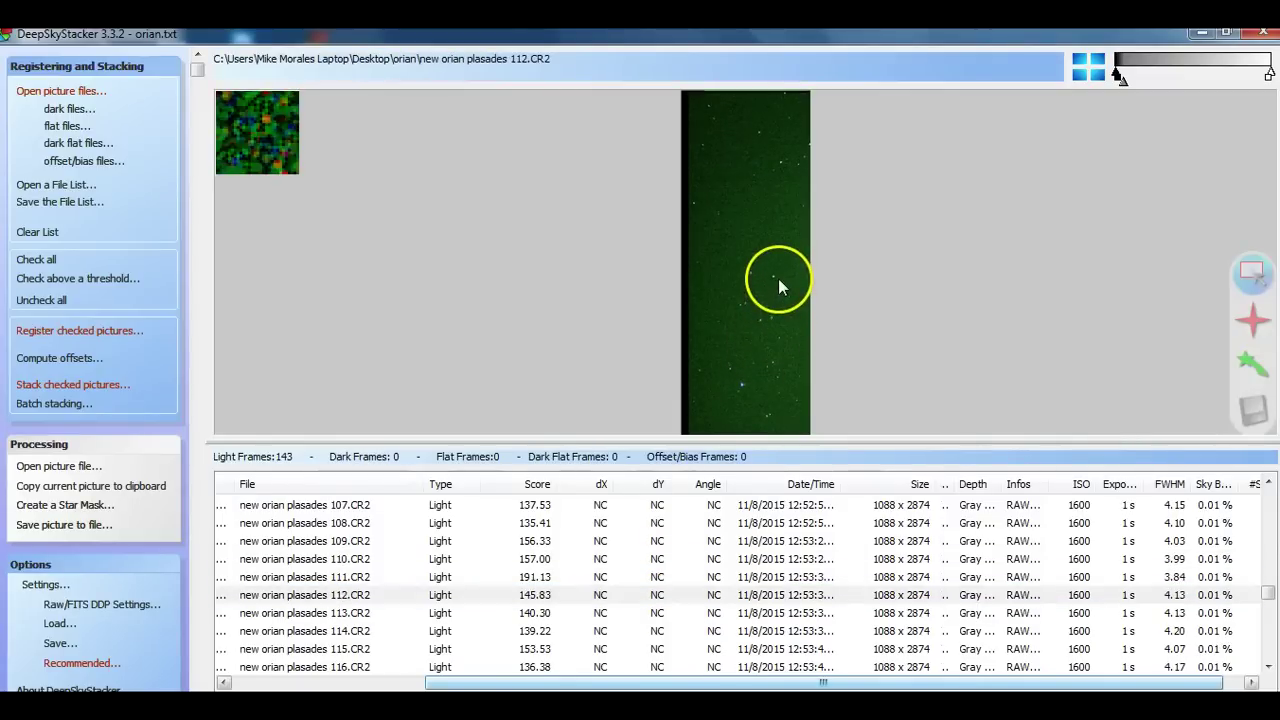
pyautogui.click(662, 610)
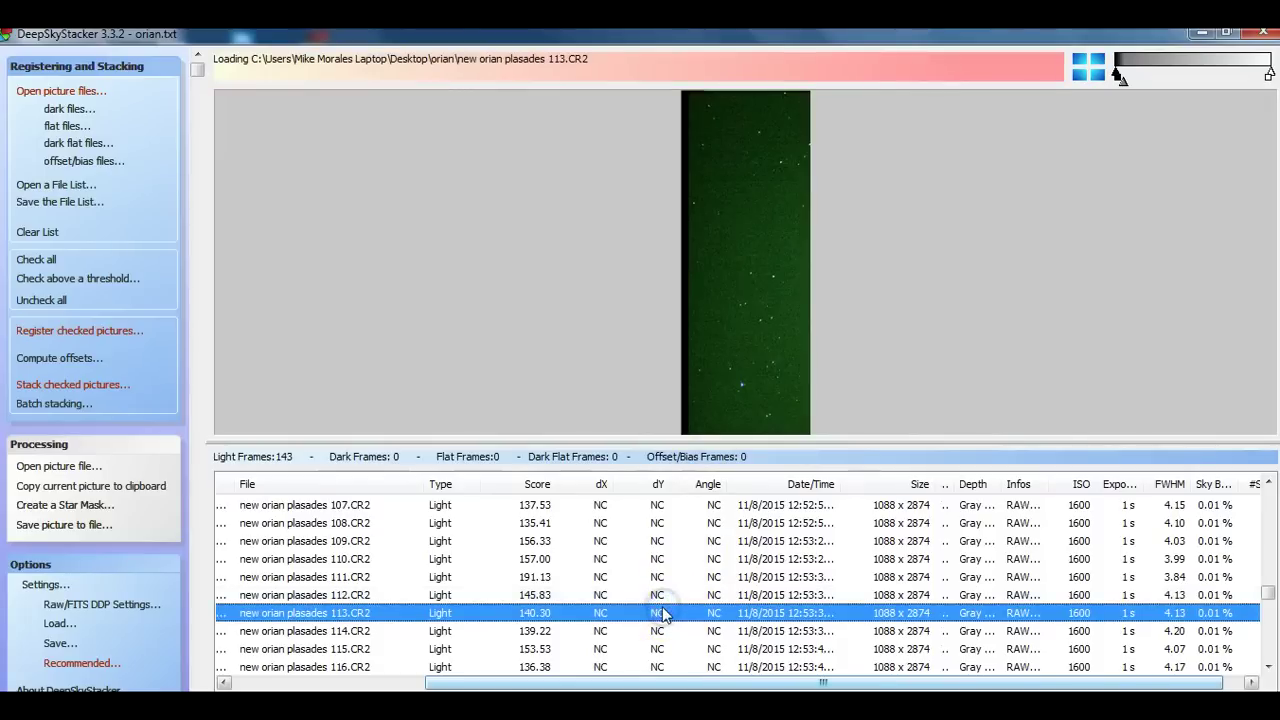
pyautogui.click(661, 628)
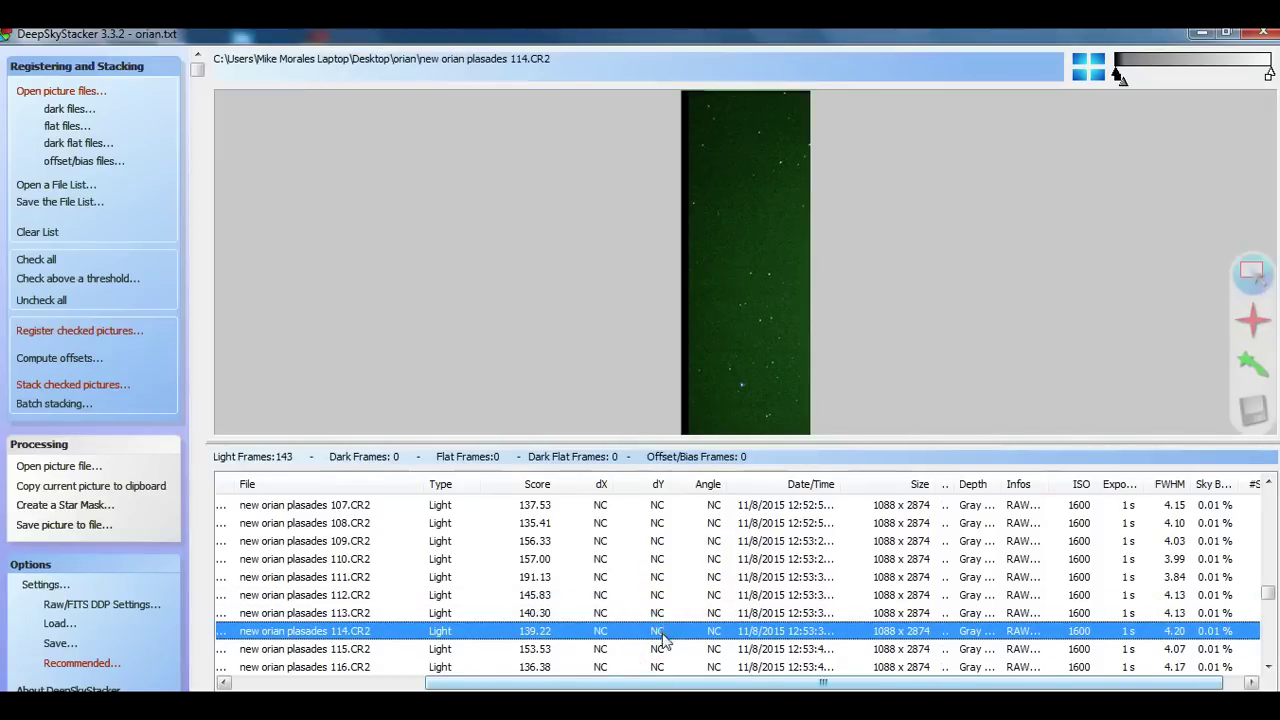
pyautogui.click(657, 650)
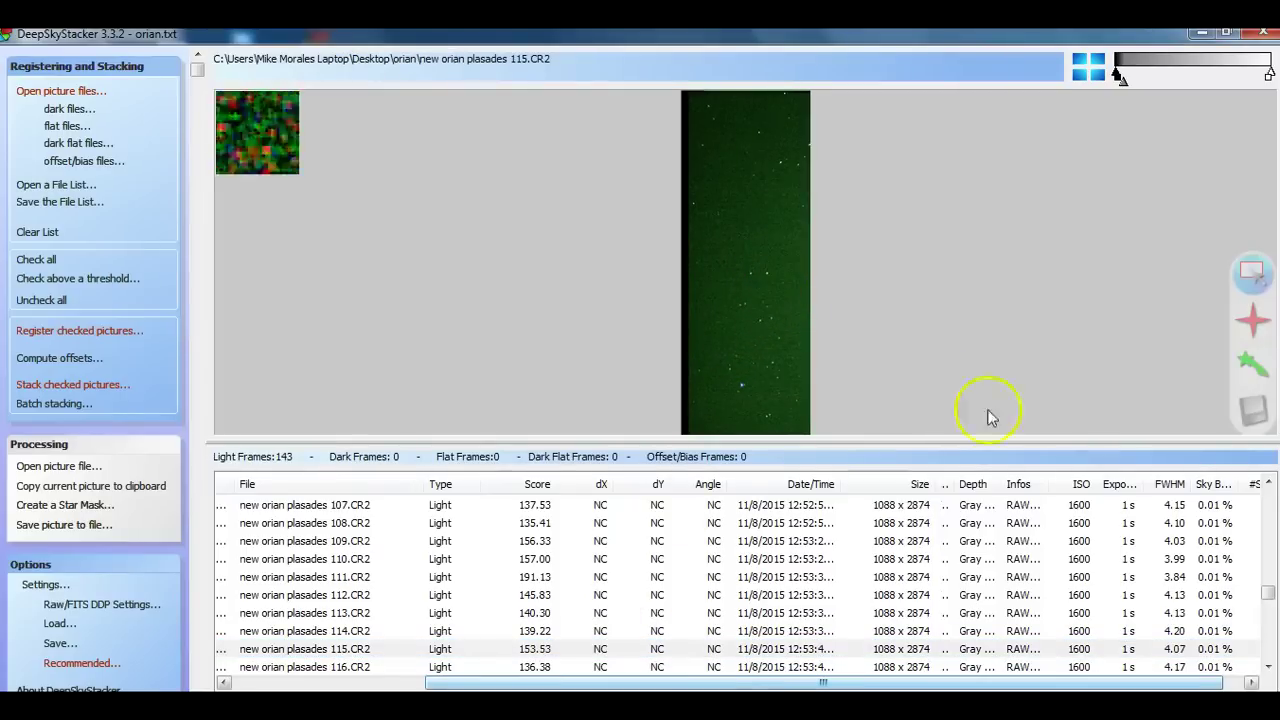
# Preview the remaining 1 s exposures, frames 116.CR2, 117.CR2 and 118.CR2, and inspect the moving point among the stars.
pyautogui.click(1268, 668)
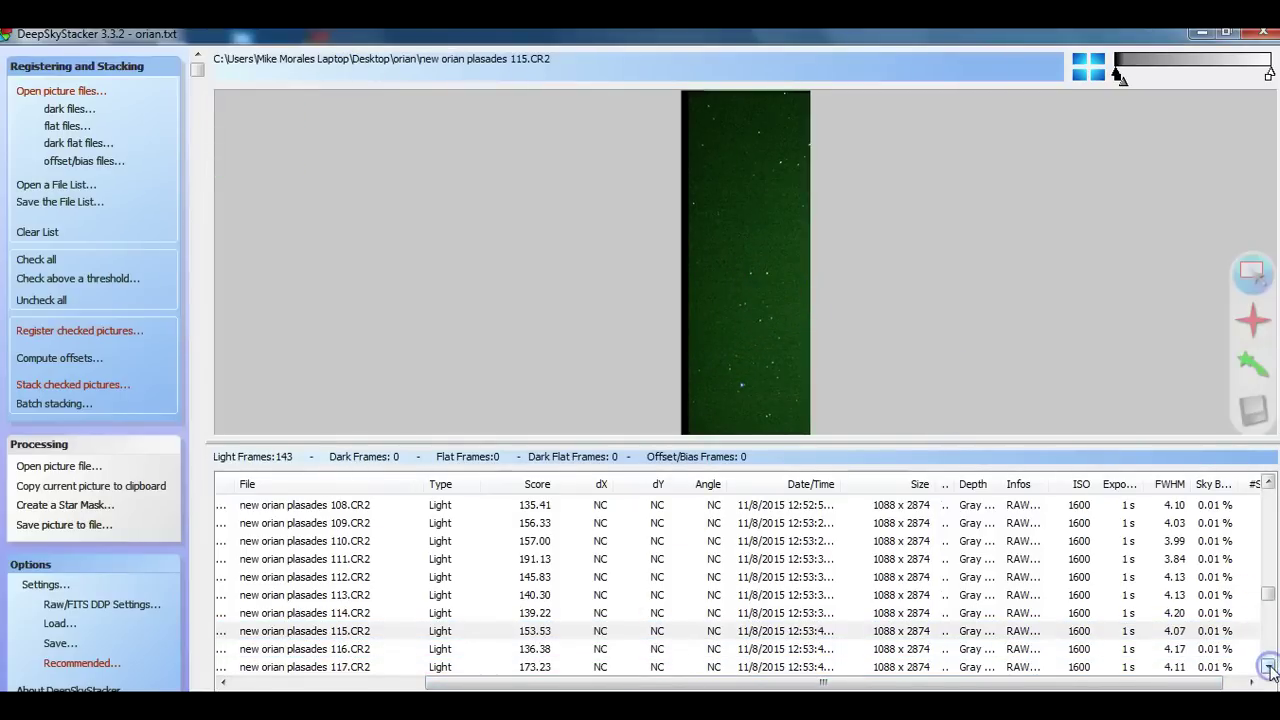
pyautogui.click(1268, 668)
pyautogui.click(1268, 668)
pyautogui.click(1268, 668)
pyautogui.click(1268, 668)
pyautogui.click(1268, 668)
pyautogui.click(1268, 668)
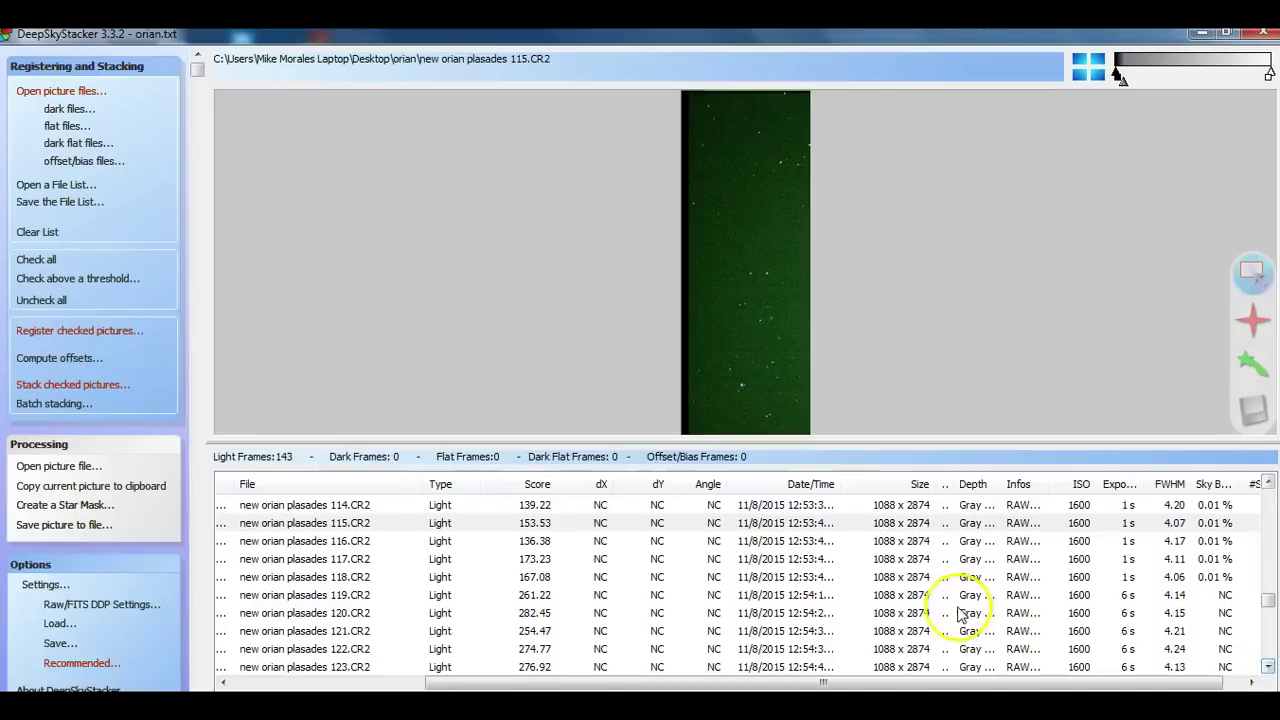
pyautogui.click(763, 540)
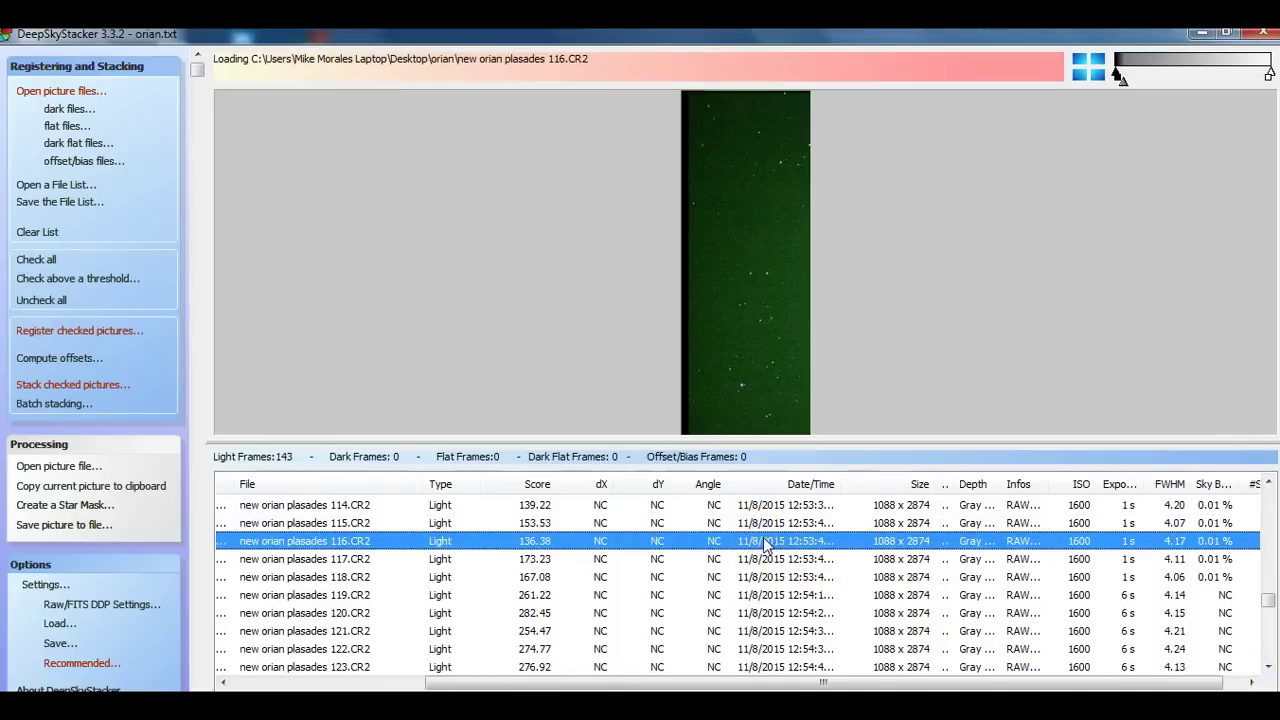
pyautogui.click(779, 385)
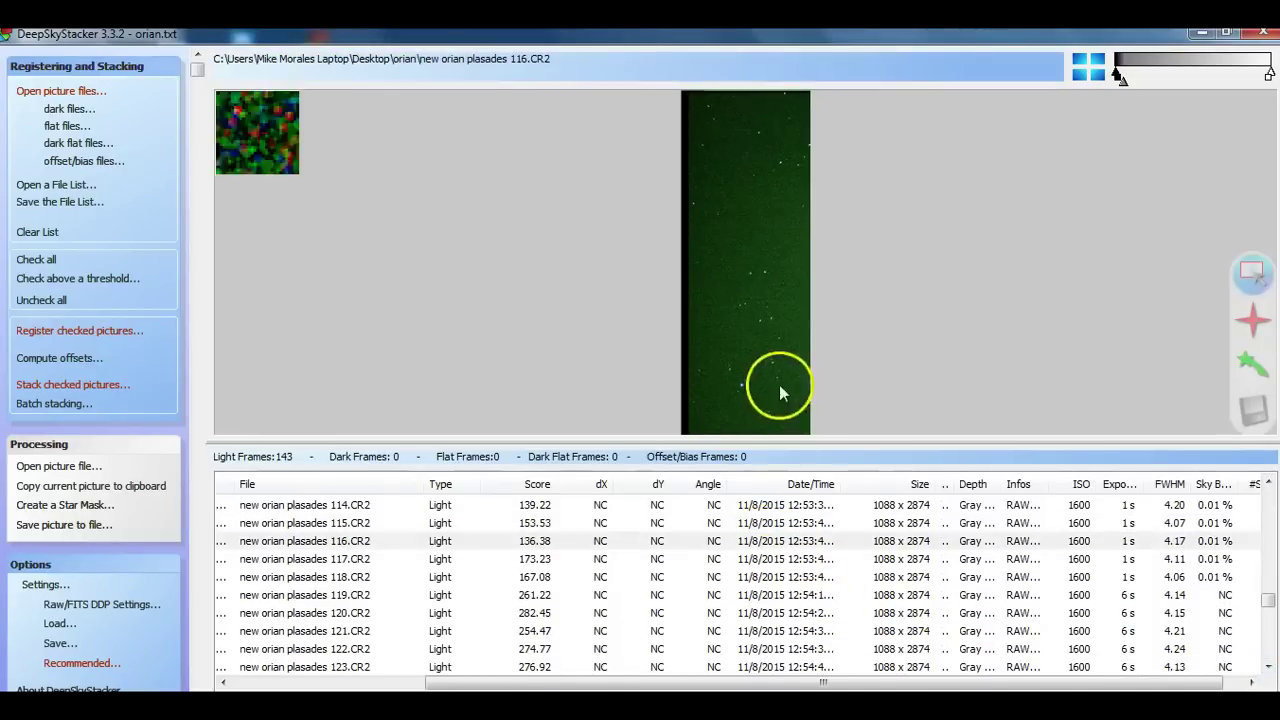
pyautogui.click(752, 560)
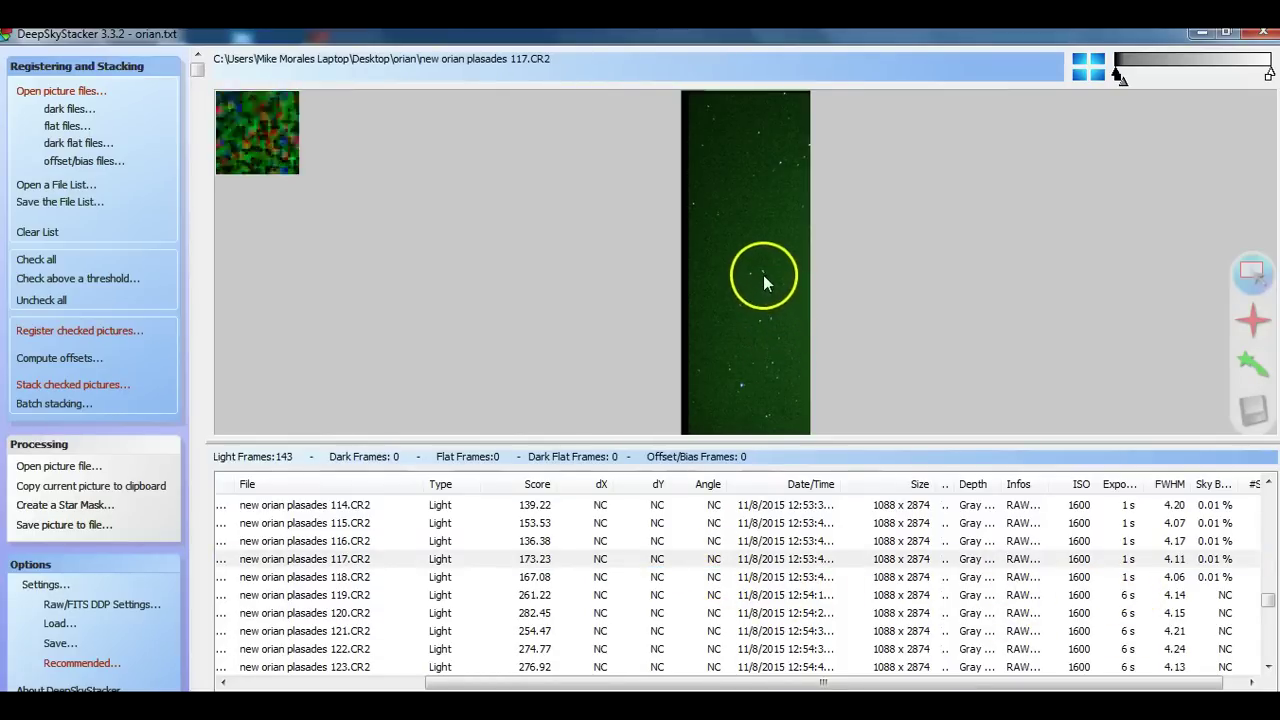
pyautogui.click(724, 578)
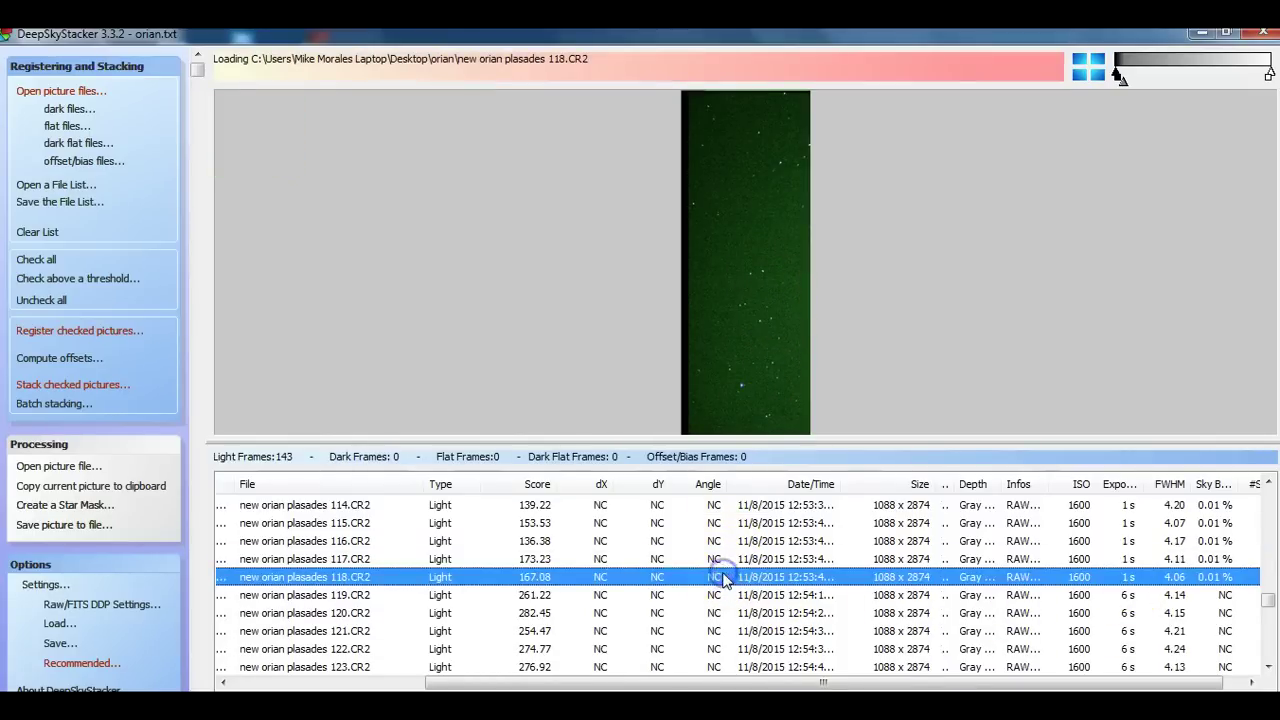
pyautogui.click(718, 585)
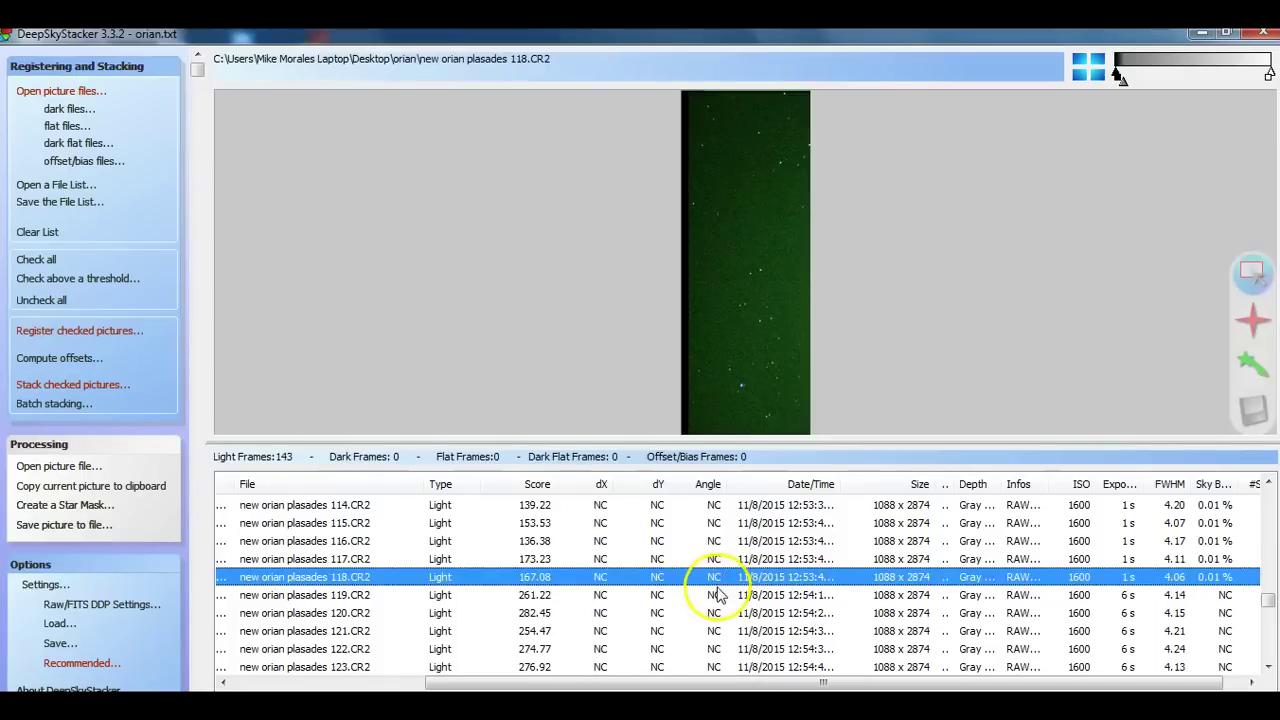
# Step through the 6 s exposures 119.CR2 to 122.CR2, going back to 120.CR2 once to compare the streak's position.
pyautogui.click(715, 597)
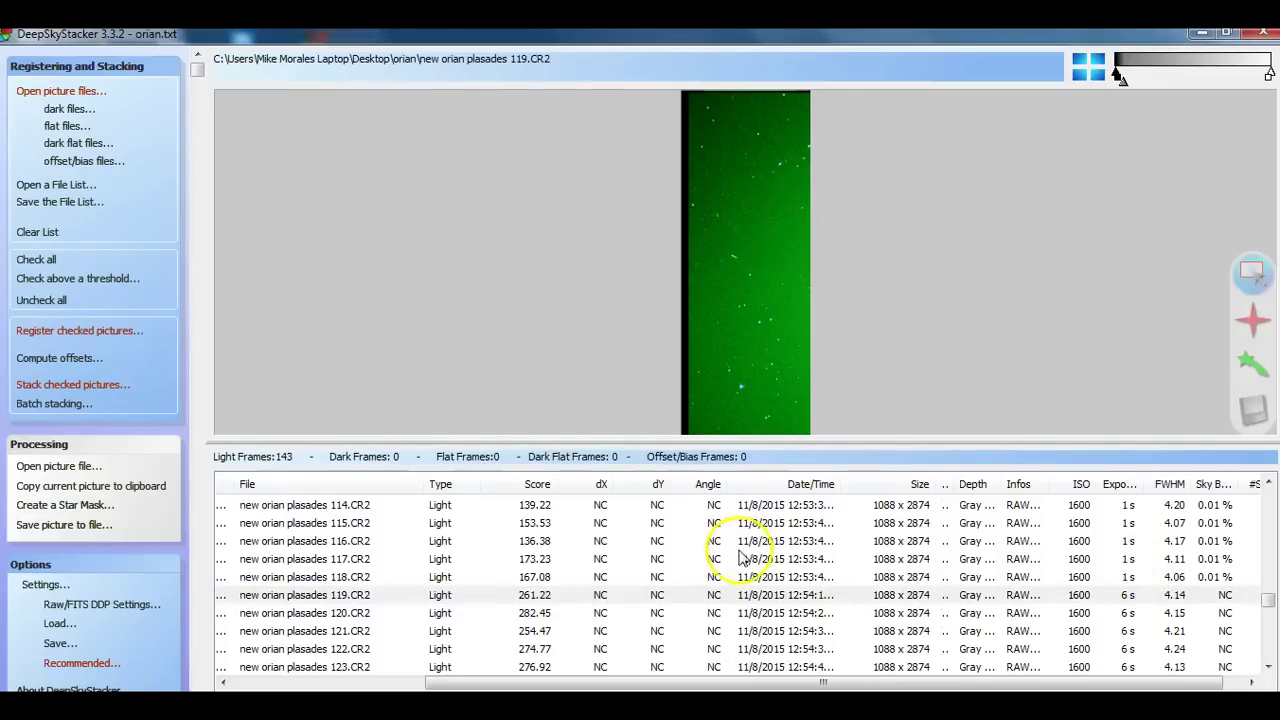
pyautogui.click(767, 613)
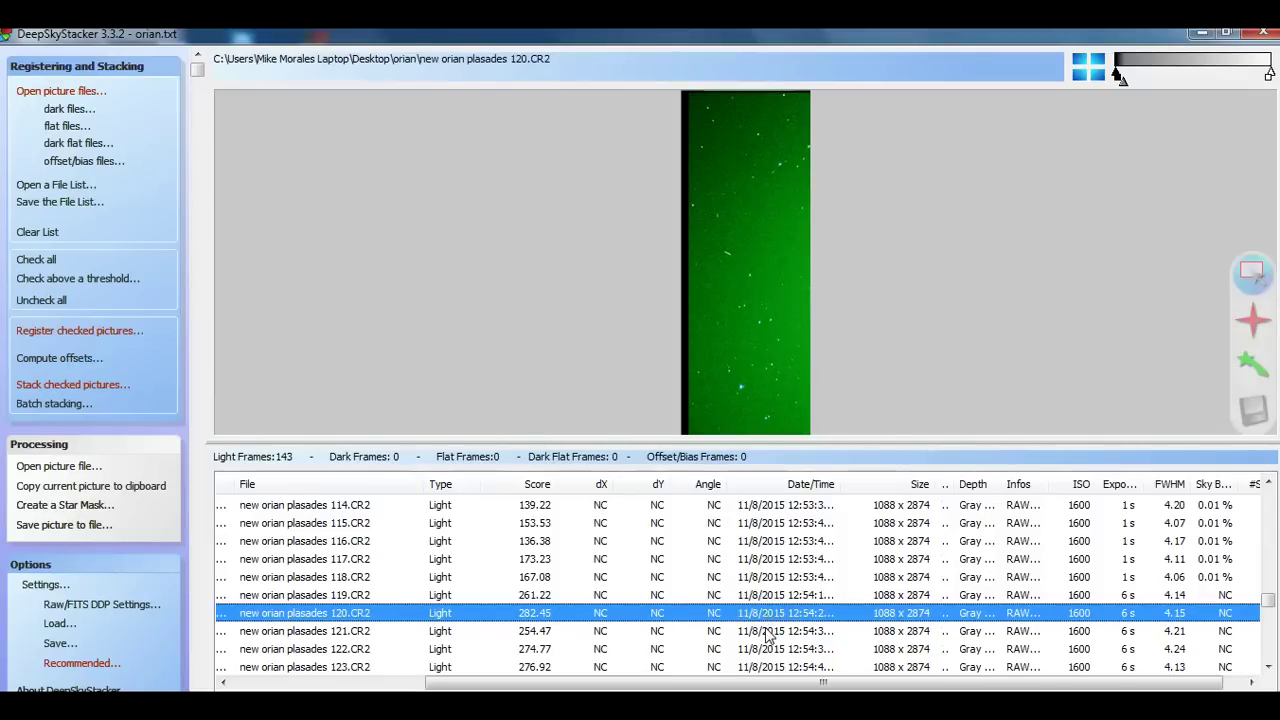
pyautogui.click(765, 631)
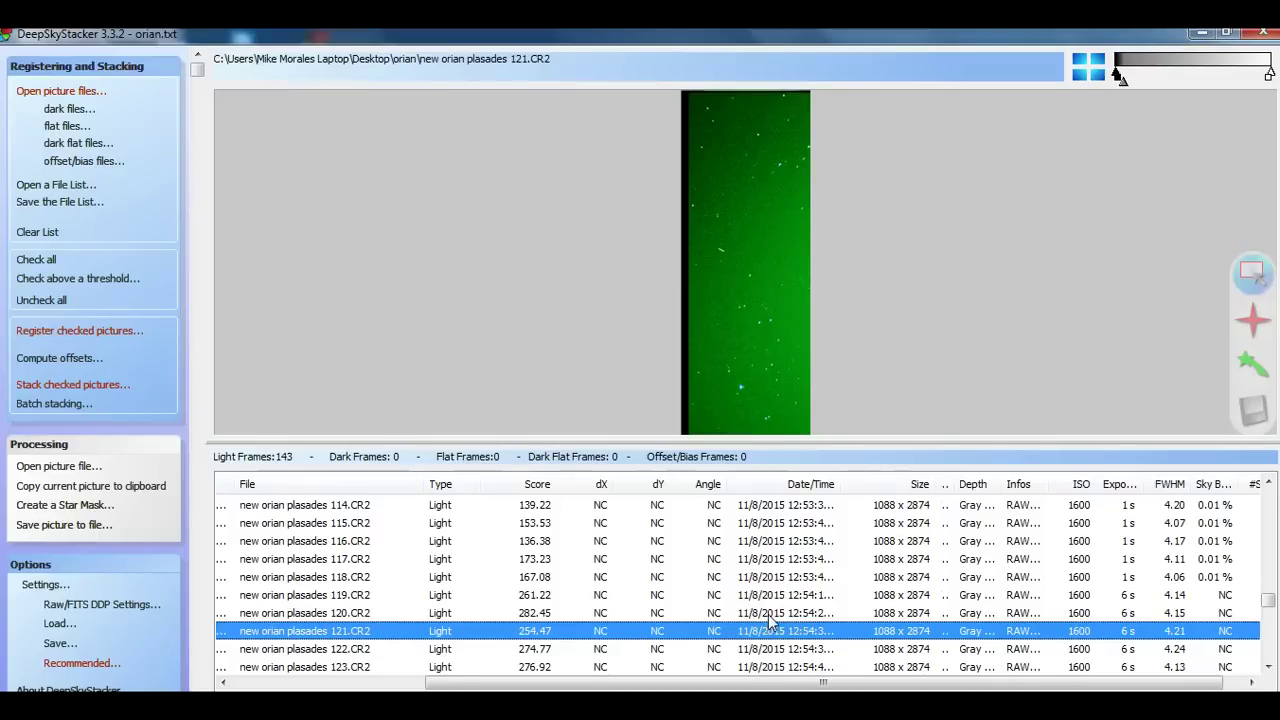
pyautogui.click(768, 614)
pyautogui.click(714, 306)
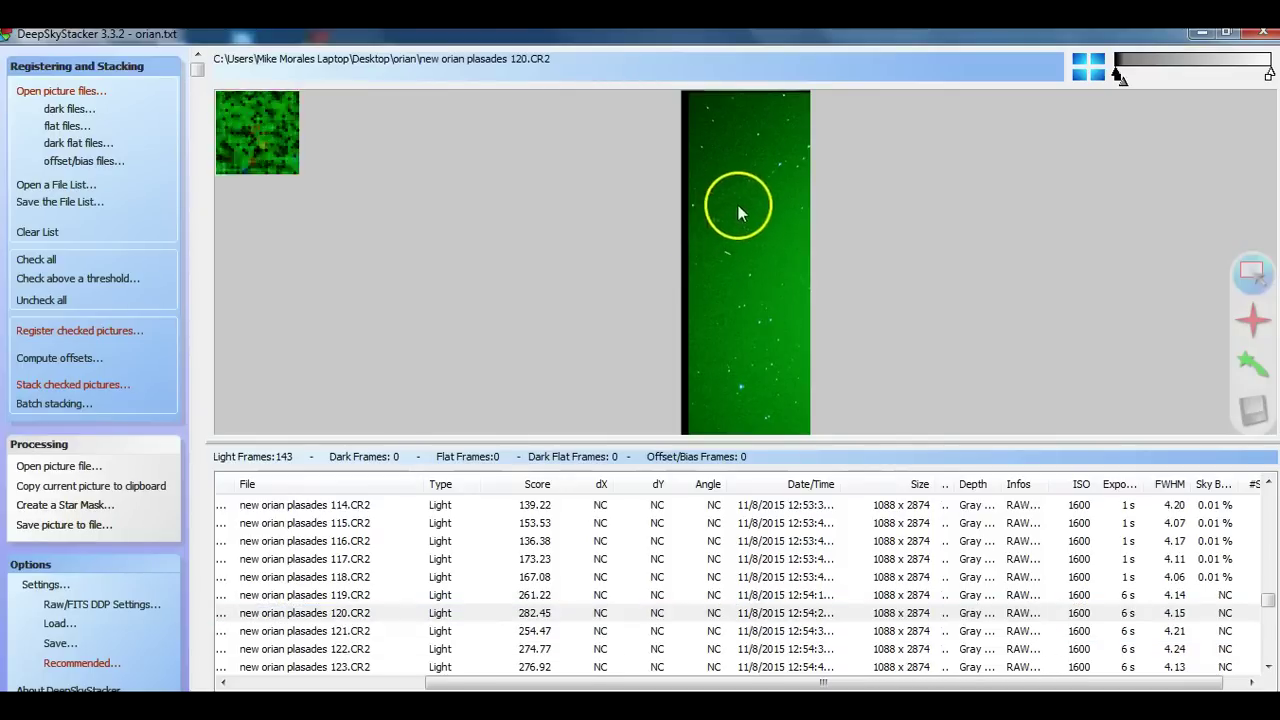
pyautogui.click(755, 631)
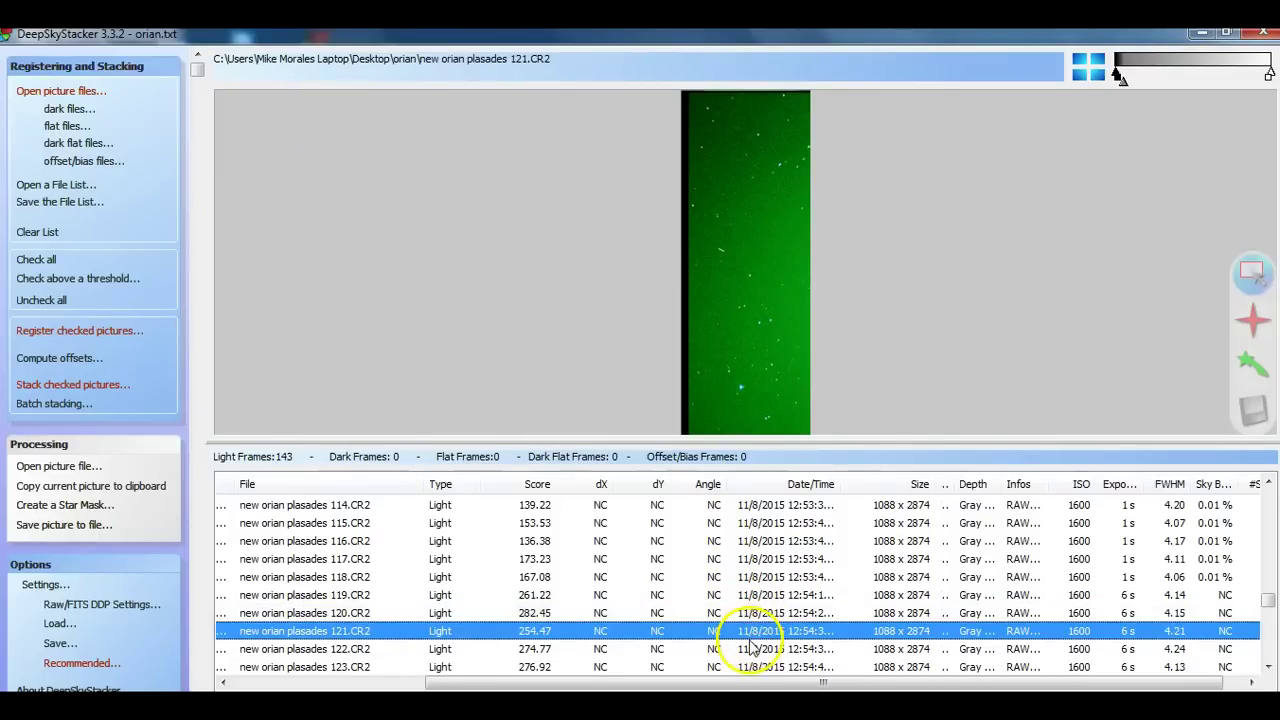
pyautogui.click(751, 648)
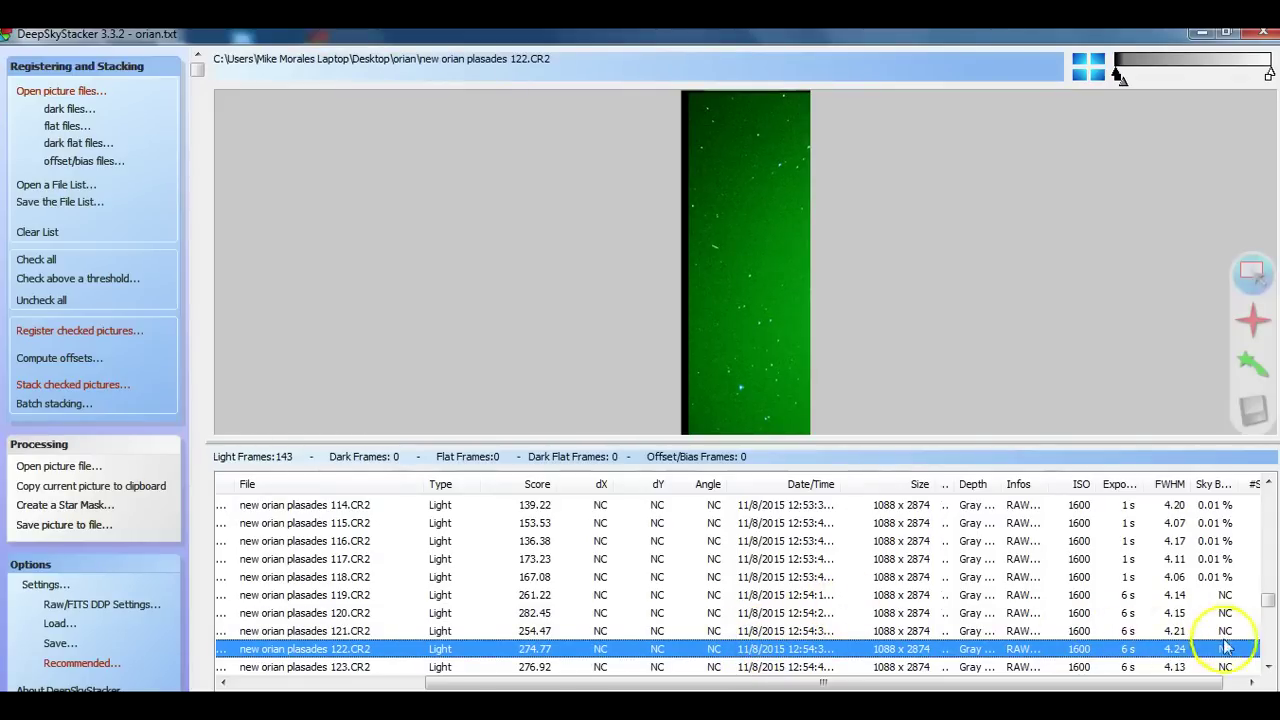
# Open frame 123.CR2 and examine the bright streak near the image's left edge in the magnified preview.
pyautogui.click(1267, 668)
pyautogui.click(1267, 668)
pyautogui.click(1267, 668)
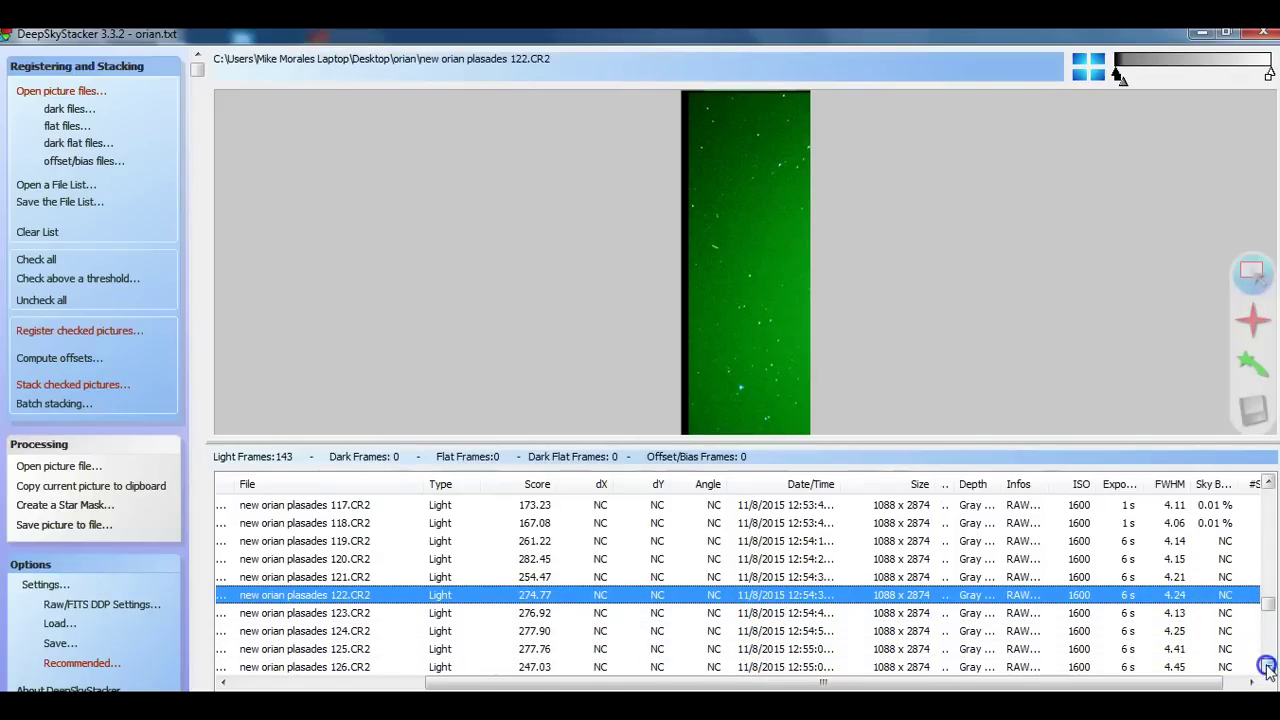
pyautogui.click(713, 612)
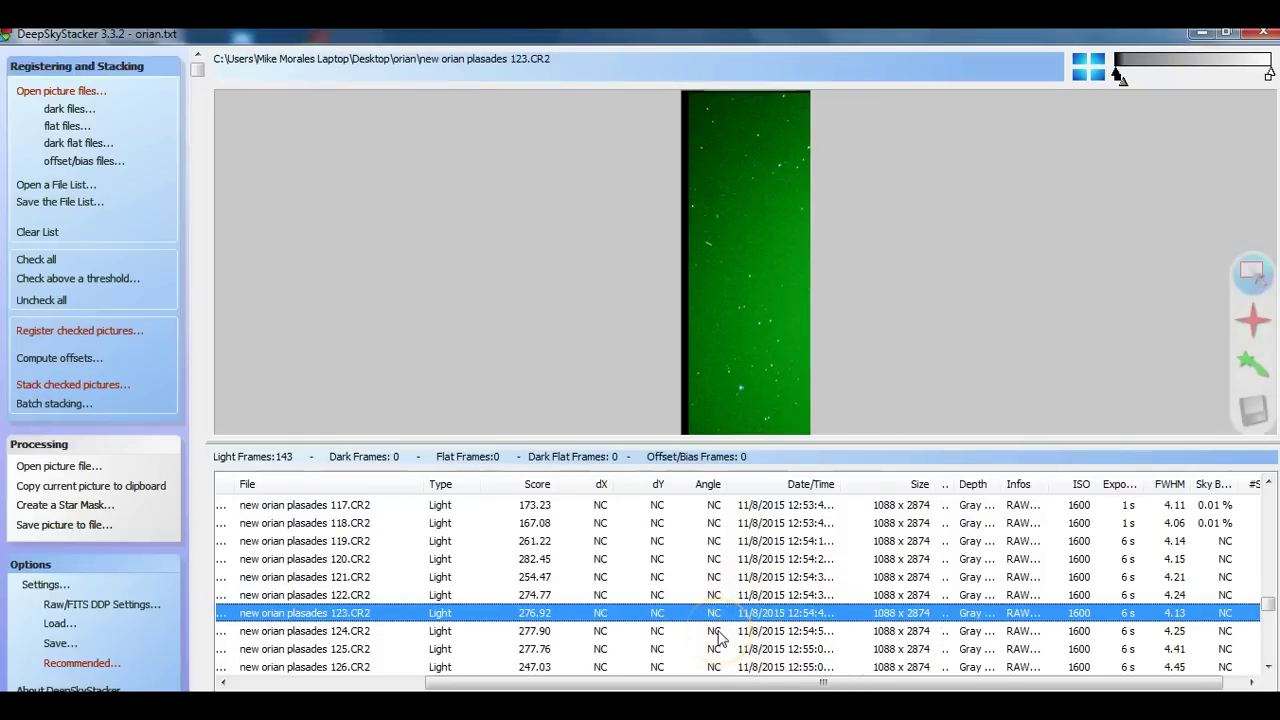
pyautogui.click(728, 217)
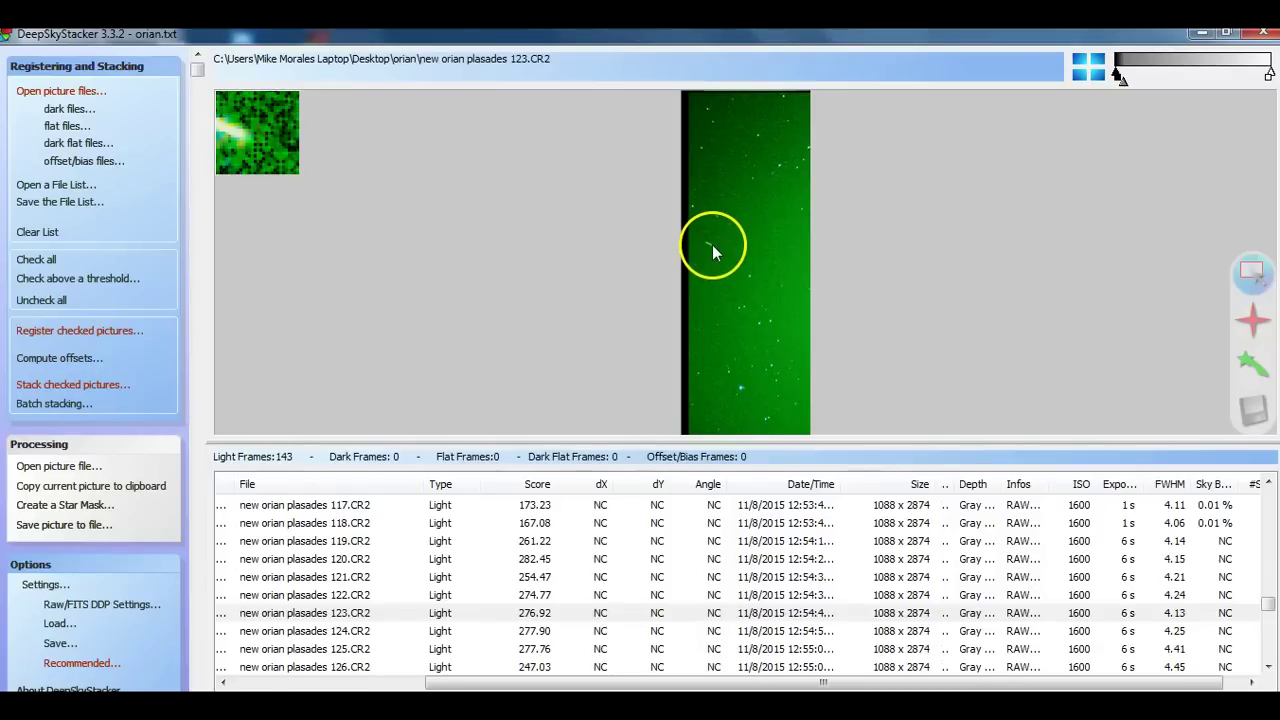
pyautogui.click(708, 245)
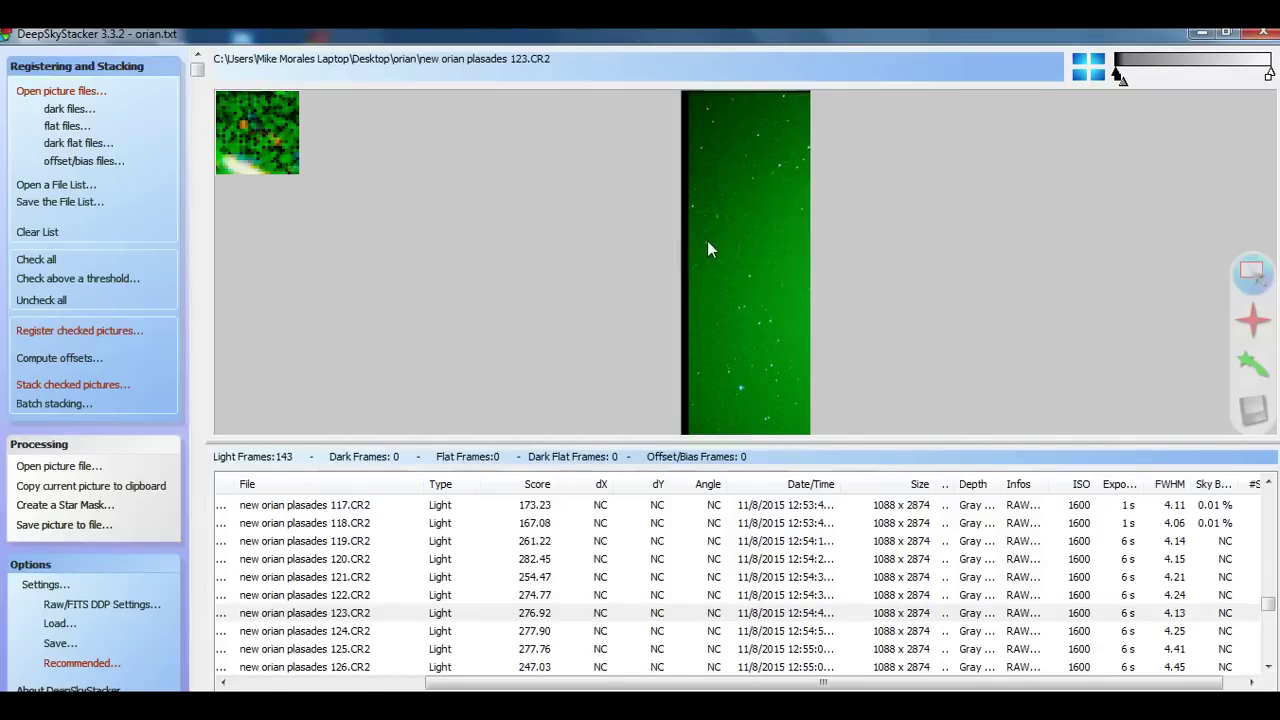
pyautogui.moveTo(707, 249)
pyautogui.mouseDown()
pyautogui.moveTo(429, 194)
pyautogui.moveTo(257, 129)
pyautogui.moveTo(268, 306)
pyautogui.mouseUp()
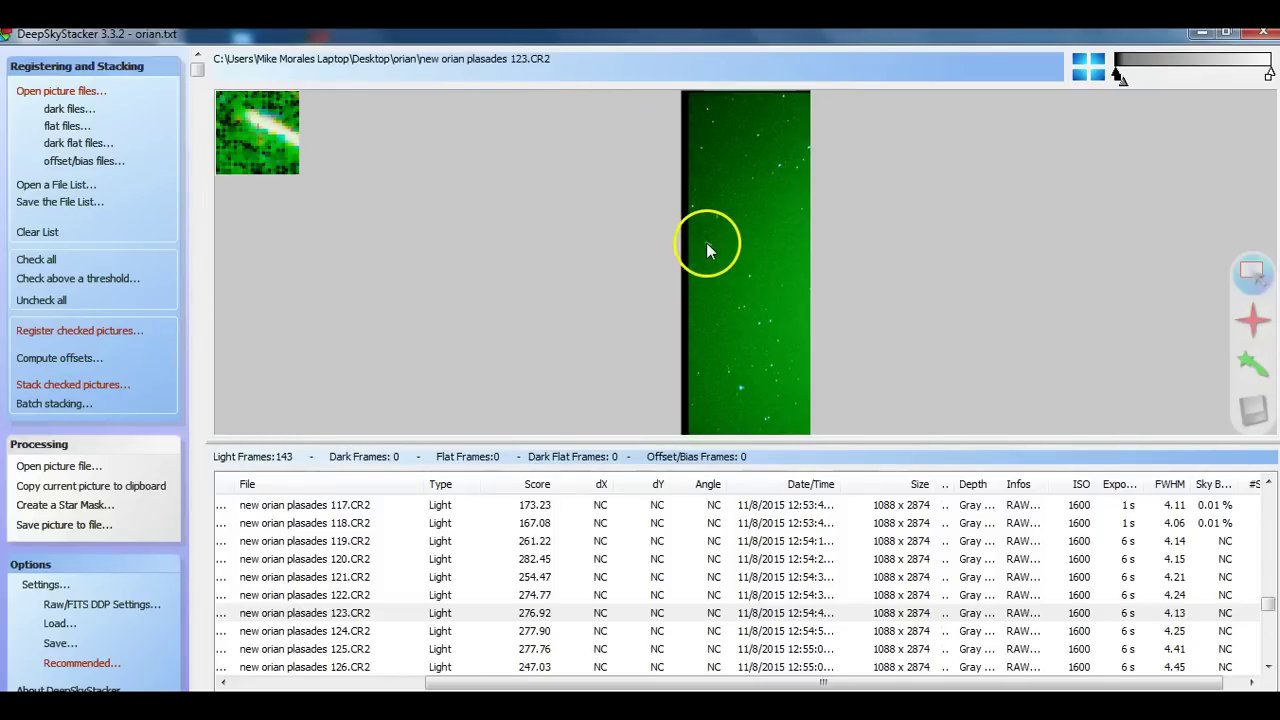
# Preview frames 124.CR2, 125.CR2 and 126.CR2 in order to follow the streak towards the image's left edge.
pyautogui.click(713, 628)
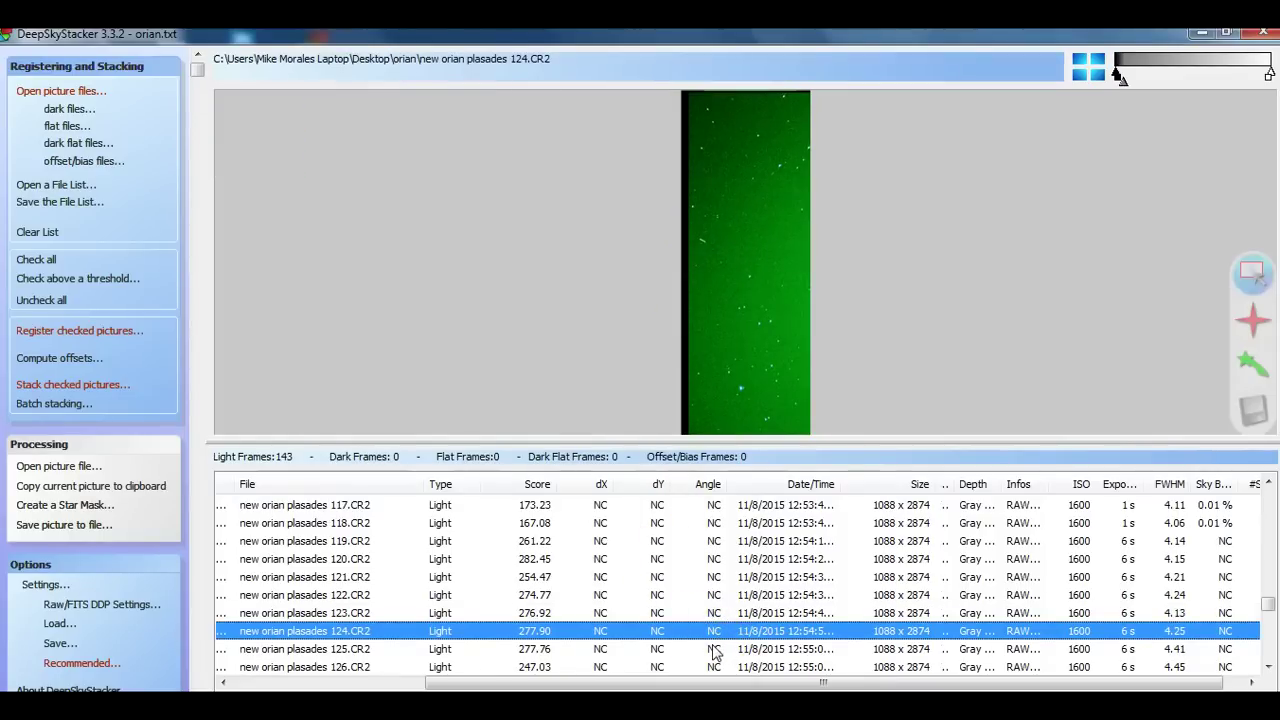
pyautogui.click(713, 649)
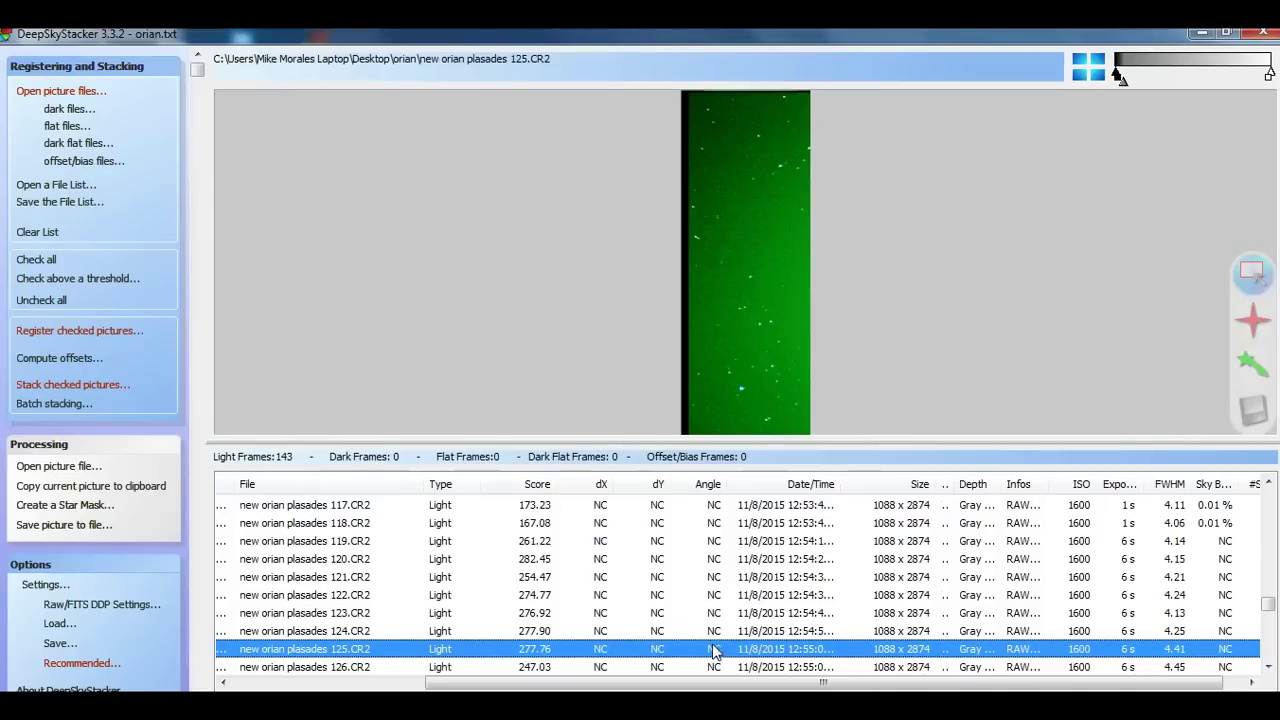
pyautogui.moveTo(1267, 603); pyautogui.dragTo(1267, 606)
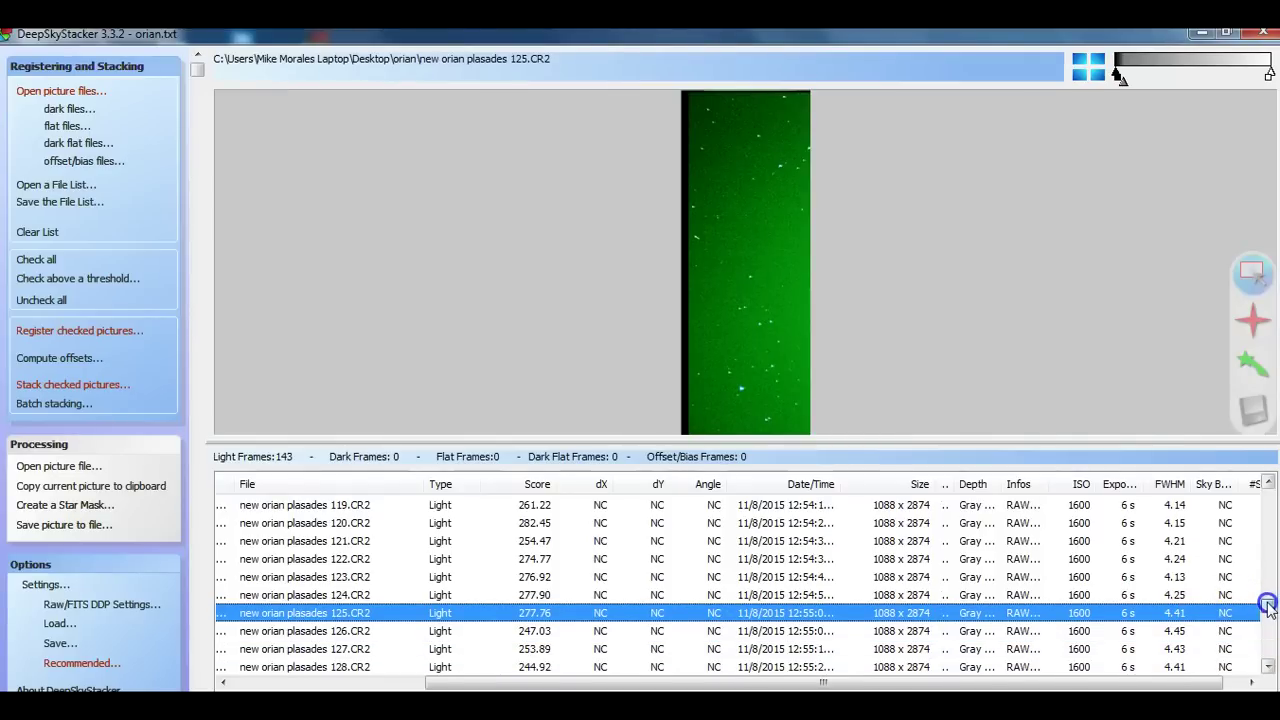
pyautogui.click(767, 345)
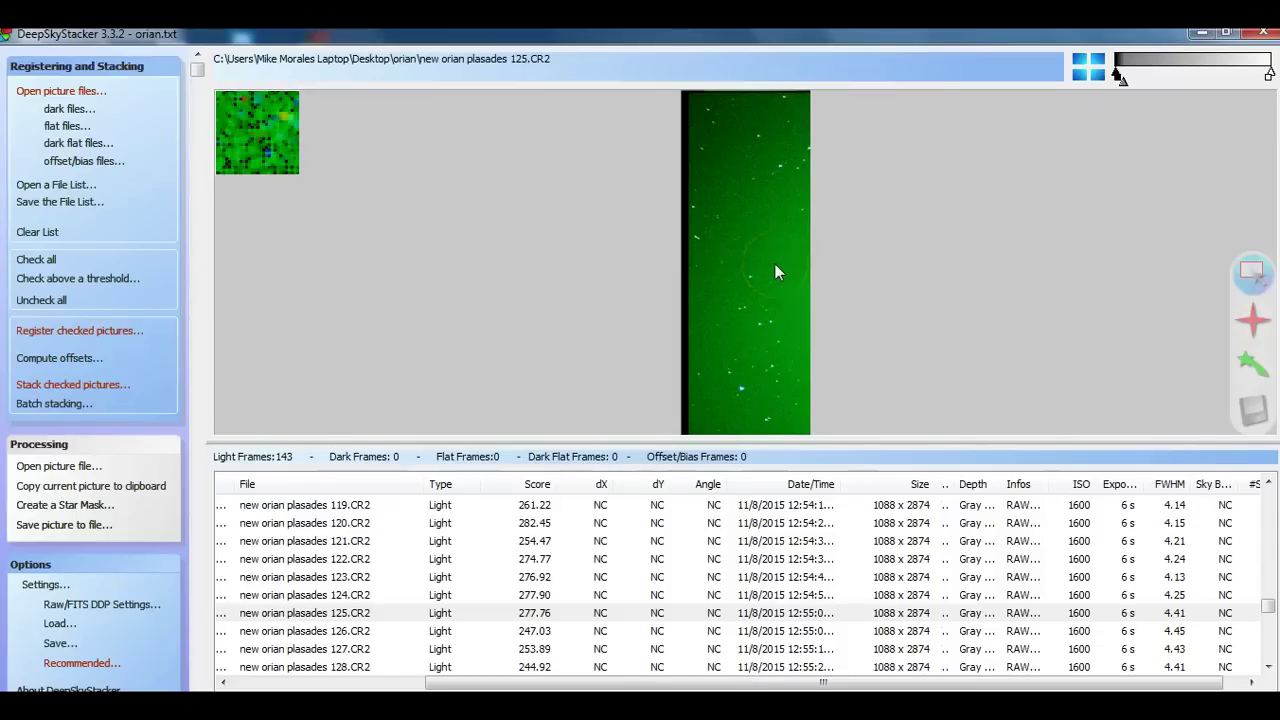
pyautogui.click(728, 634)
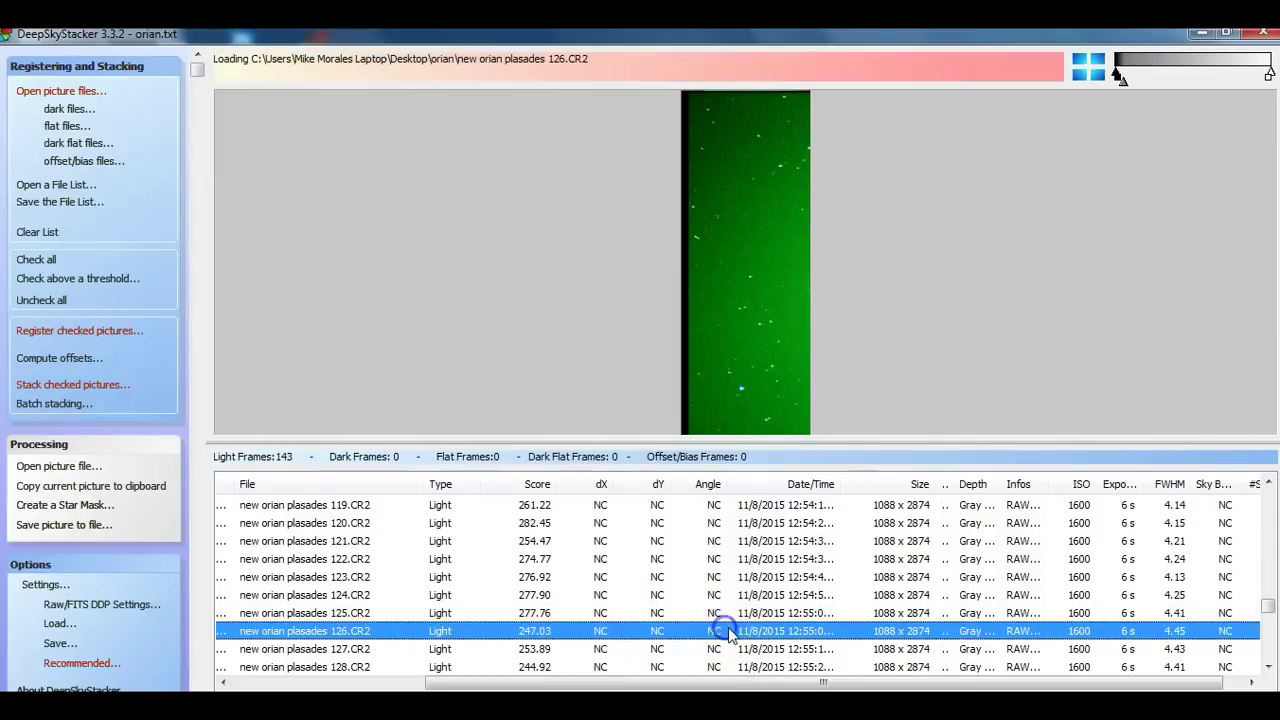
# Preview the 6 s exposures 127.CR2 and 128.CR2, and return to 121.CR2 to compare the streak.
pyautogui.click(760, 649)
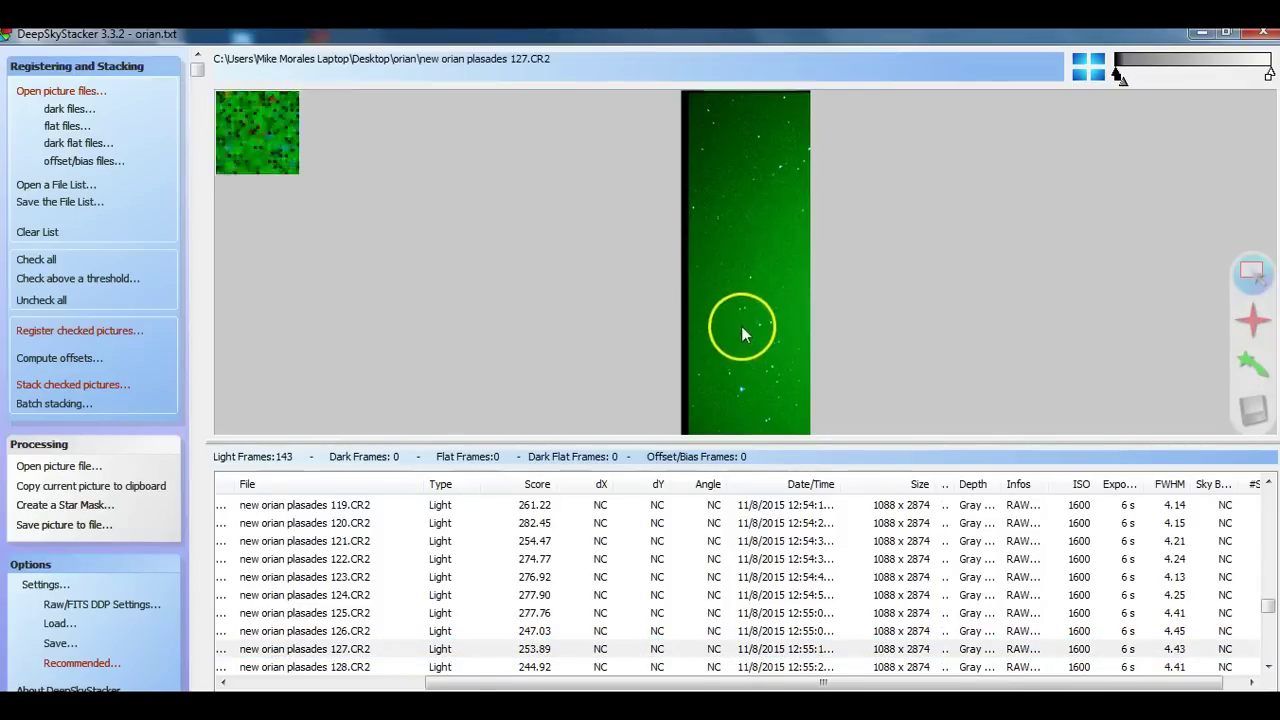
pyautogui.click(757, 670)
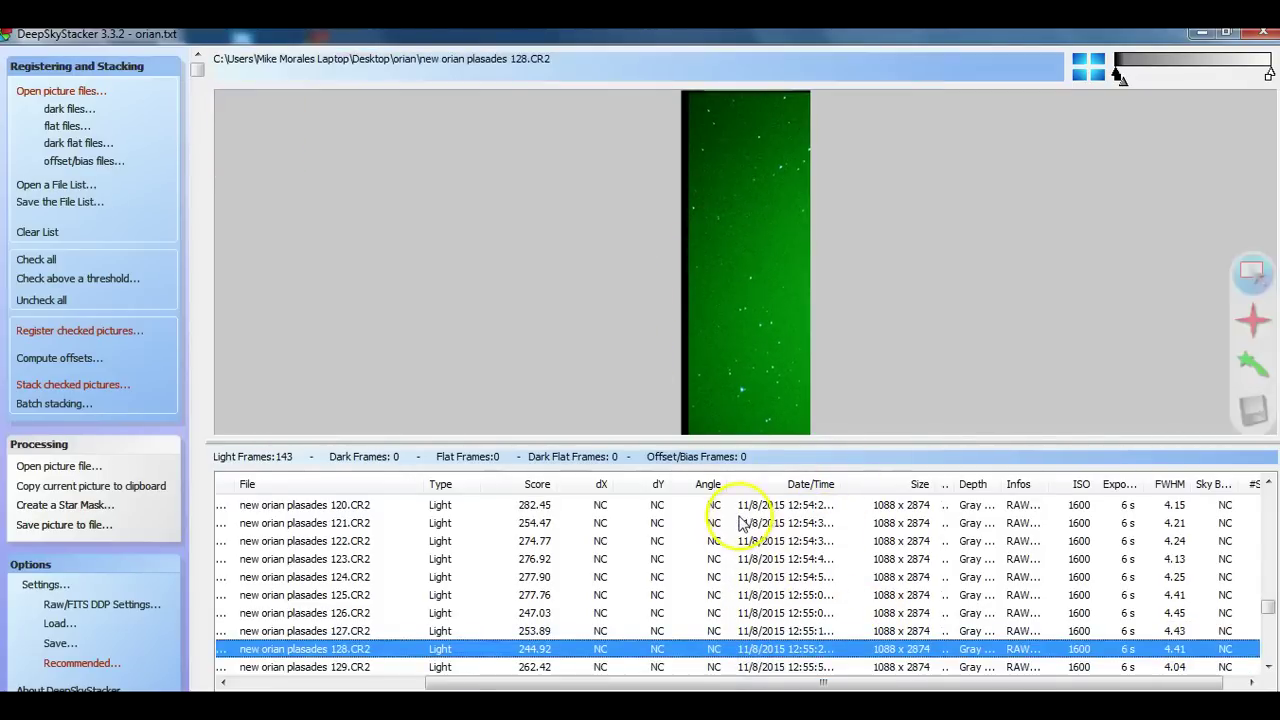
pyautogui.click(741, 524)
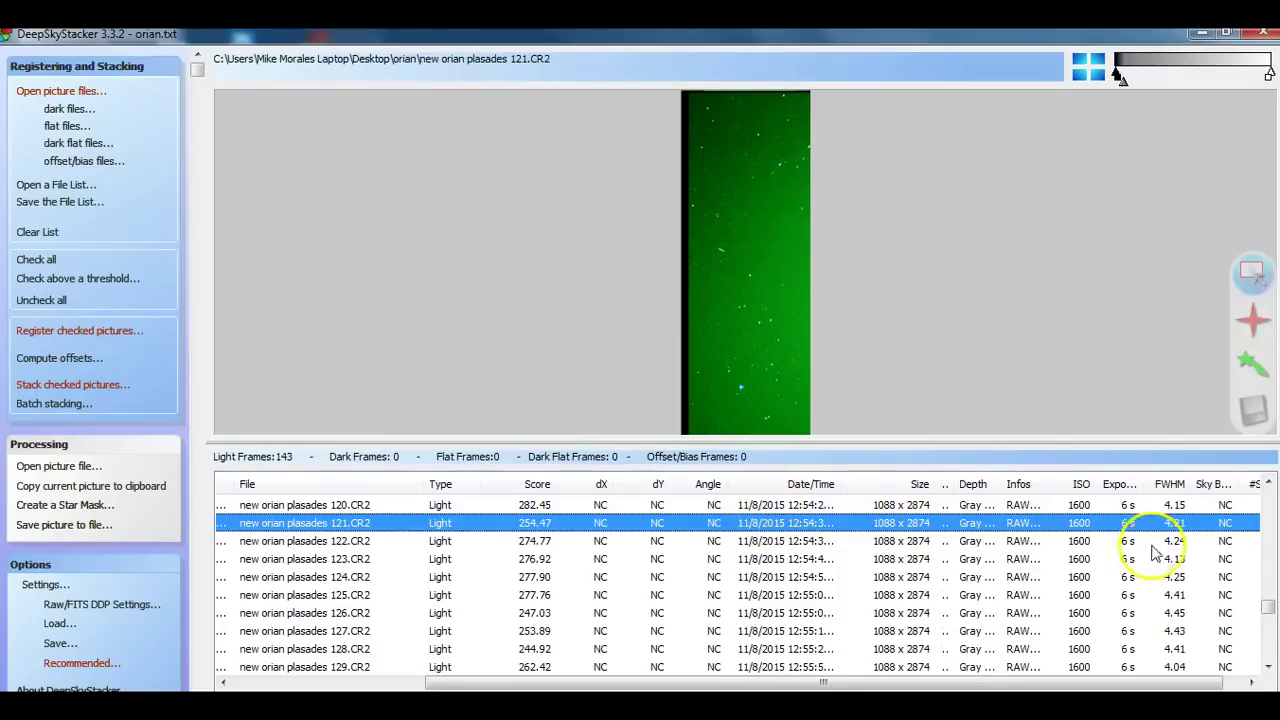
# Go back to the 1 s exposures and preview 106.CR2, 107.CR2 and 108.CR2, inspecting the image's right edge for the object.
pyautogui.doubleClick(1268, 485)
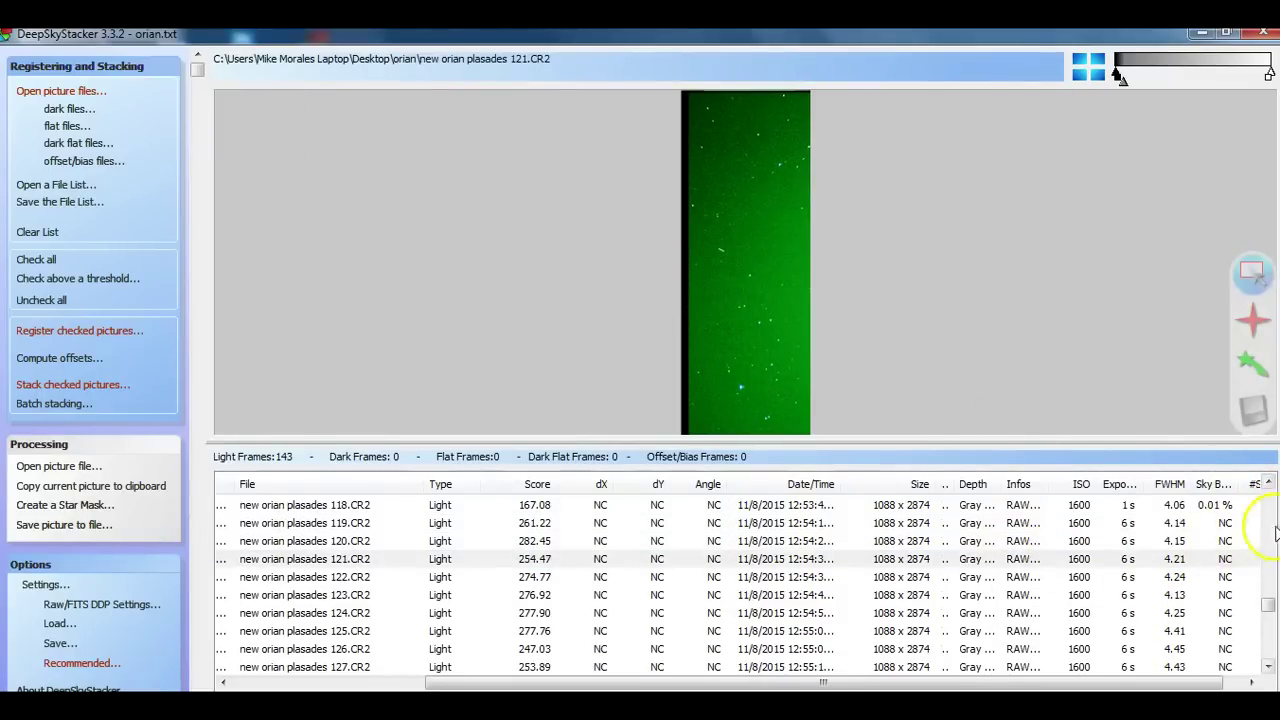
pyautogui.scroll(3, 1262, 597)
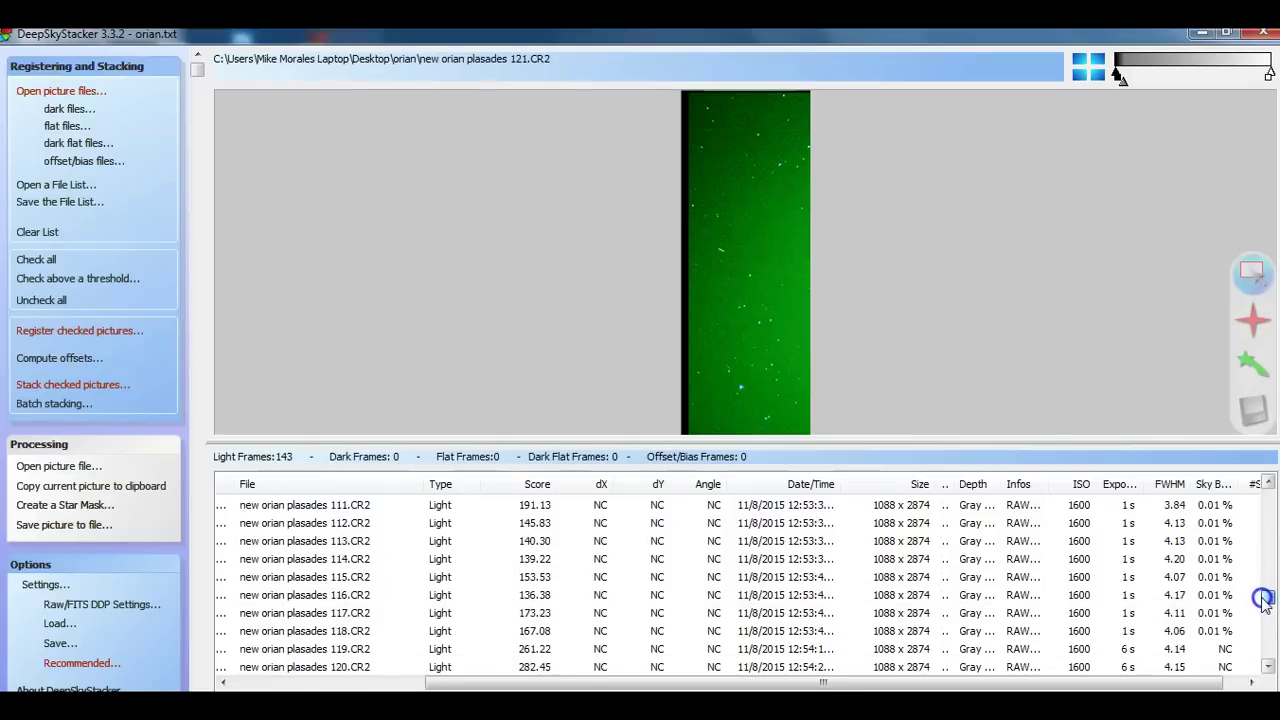
pyautogui.scroll(1, 1263, 597)
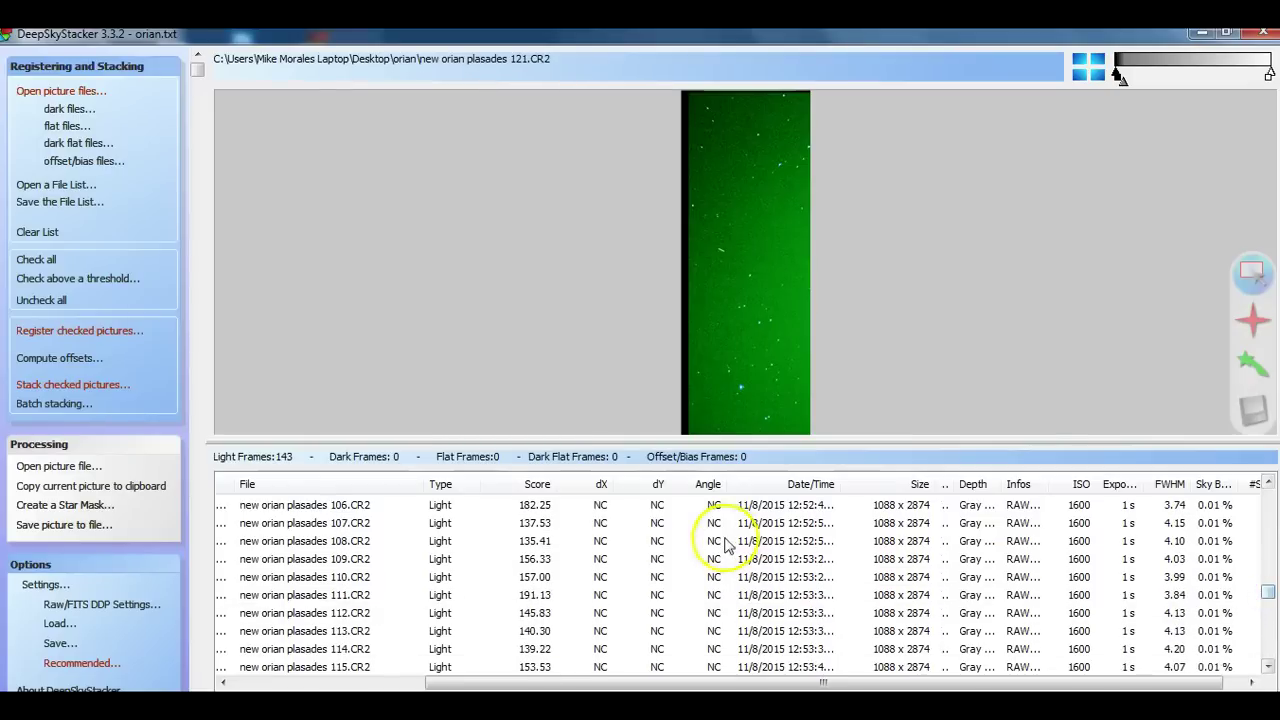
pyautogui.click(765, 508)
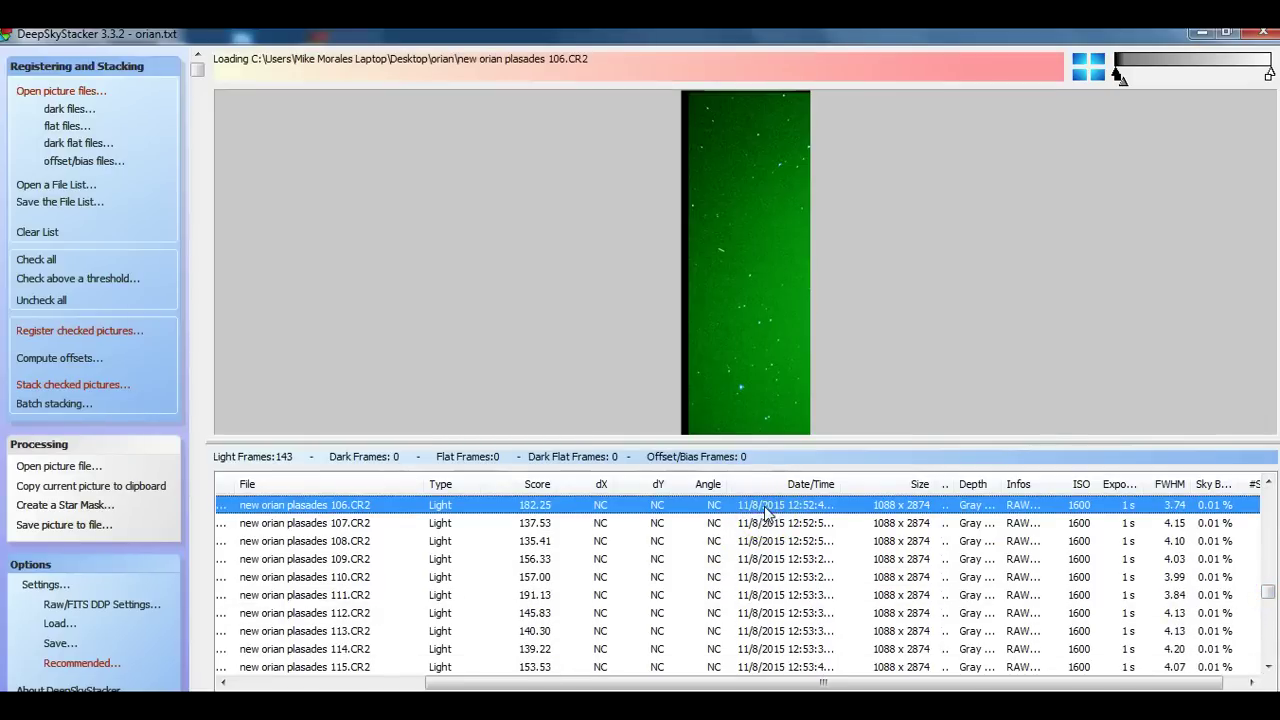
pyautogui.click(800, 272)
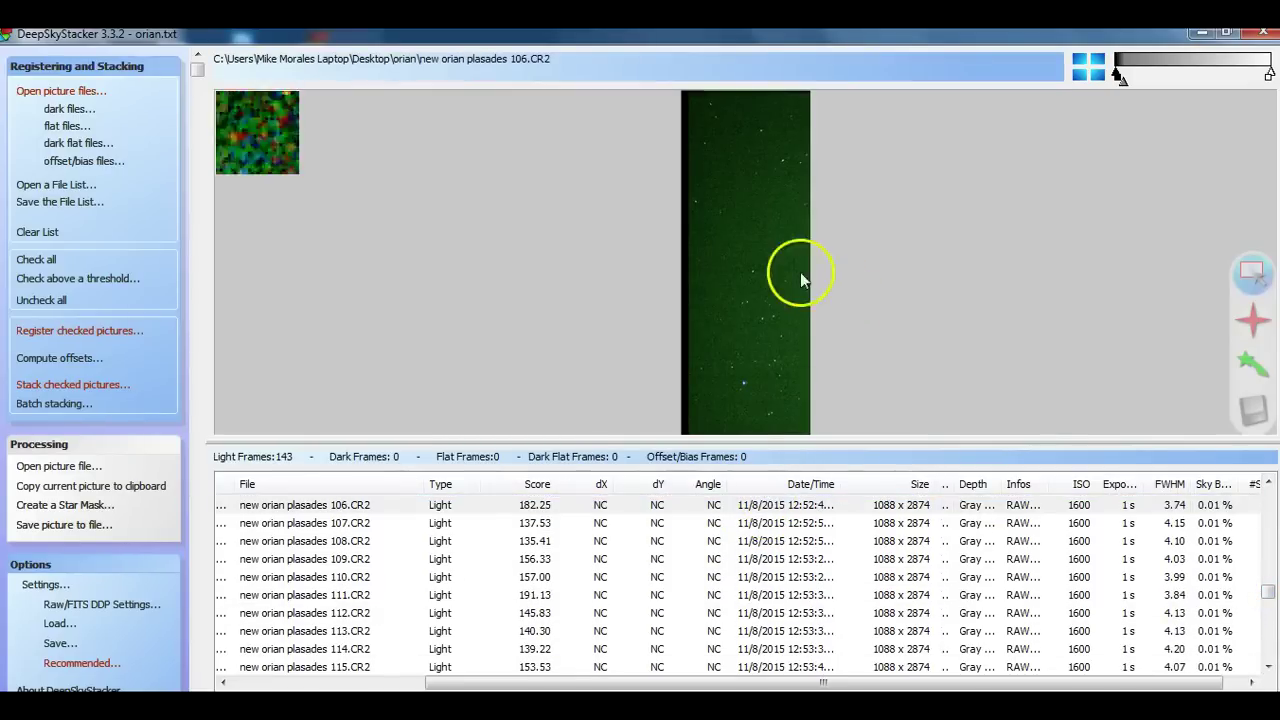
pyautogui.click(767, 525)
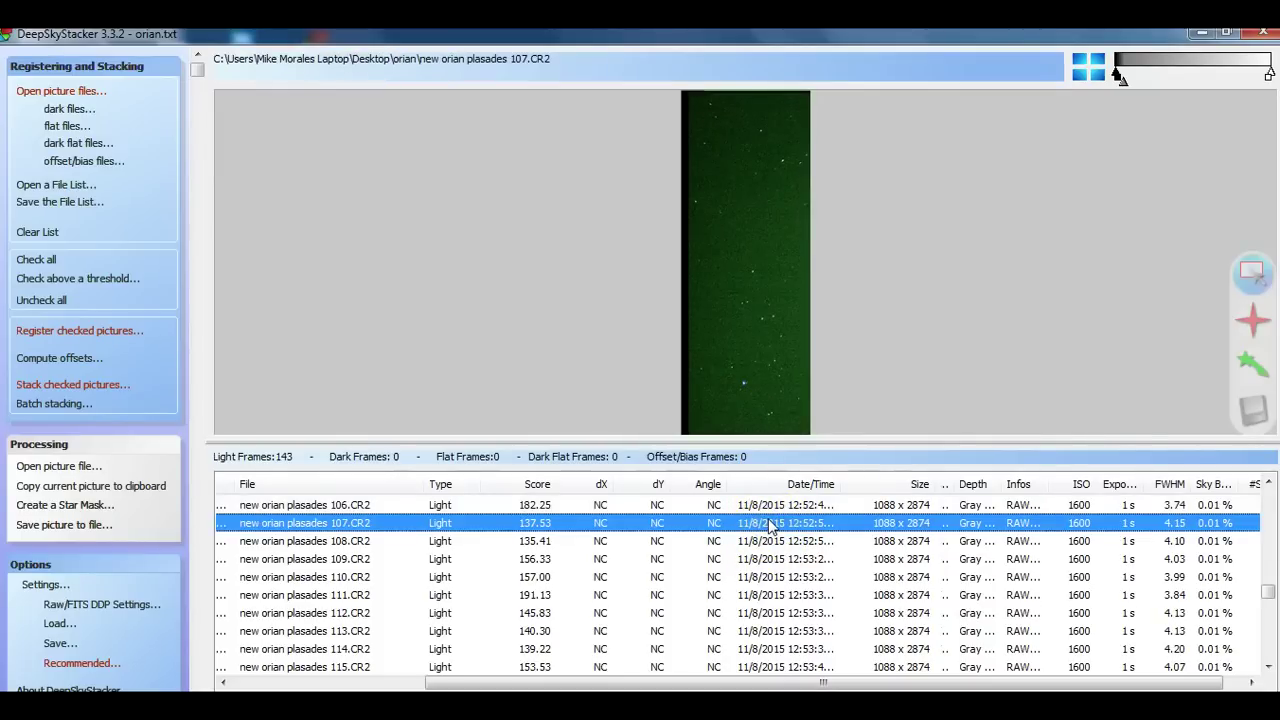
pyautogui.click(768, 541)
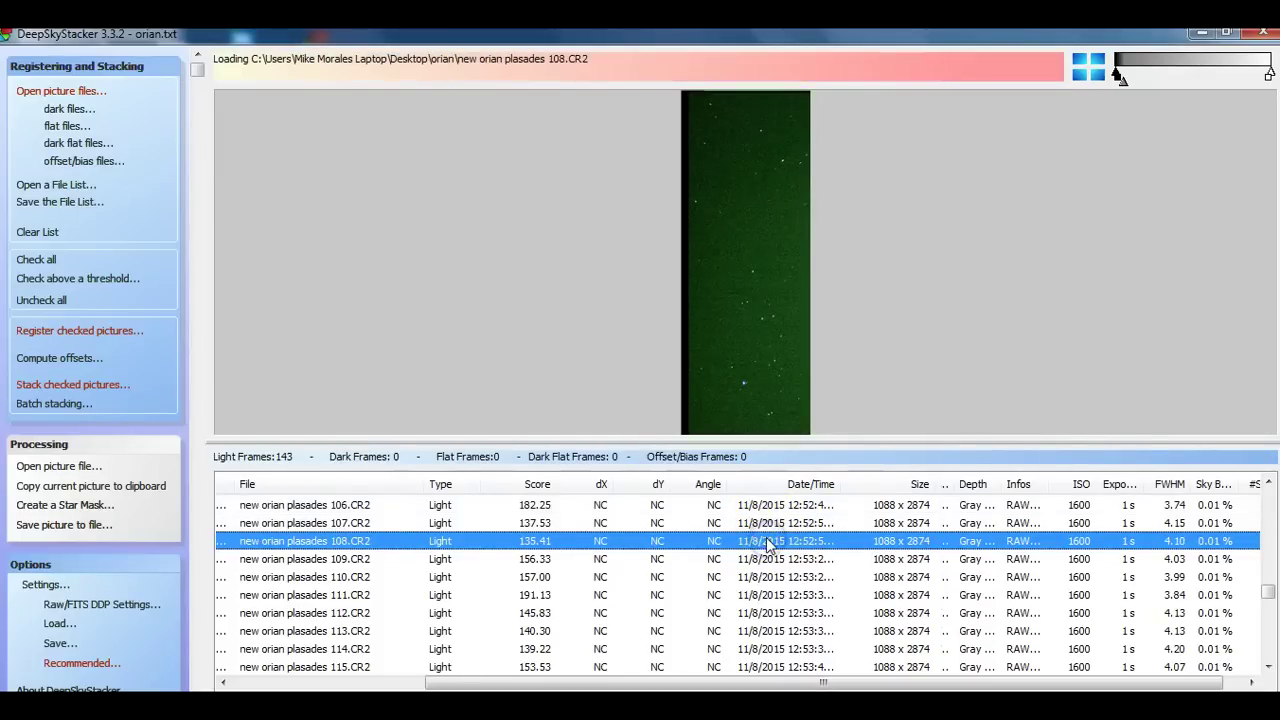
pyautogui.click(803, 302)
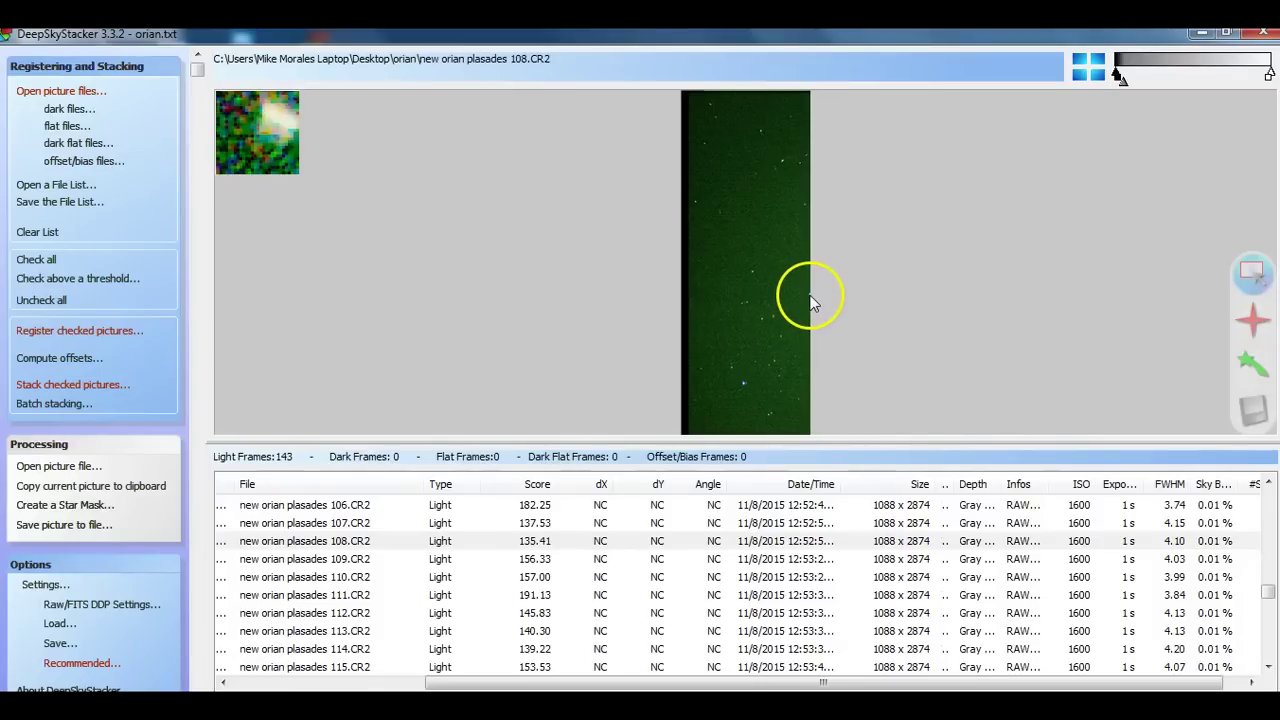
# Step through the 1 s exposures 109.CR2 to 114.CR2 to follow the moving point from the image's right edge.
pyautogui.click(776, 562)
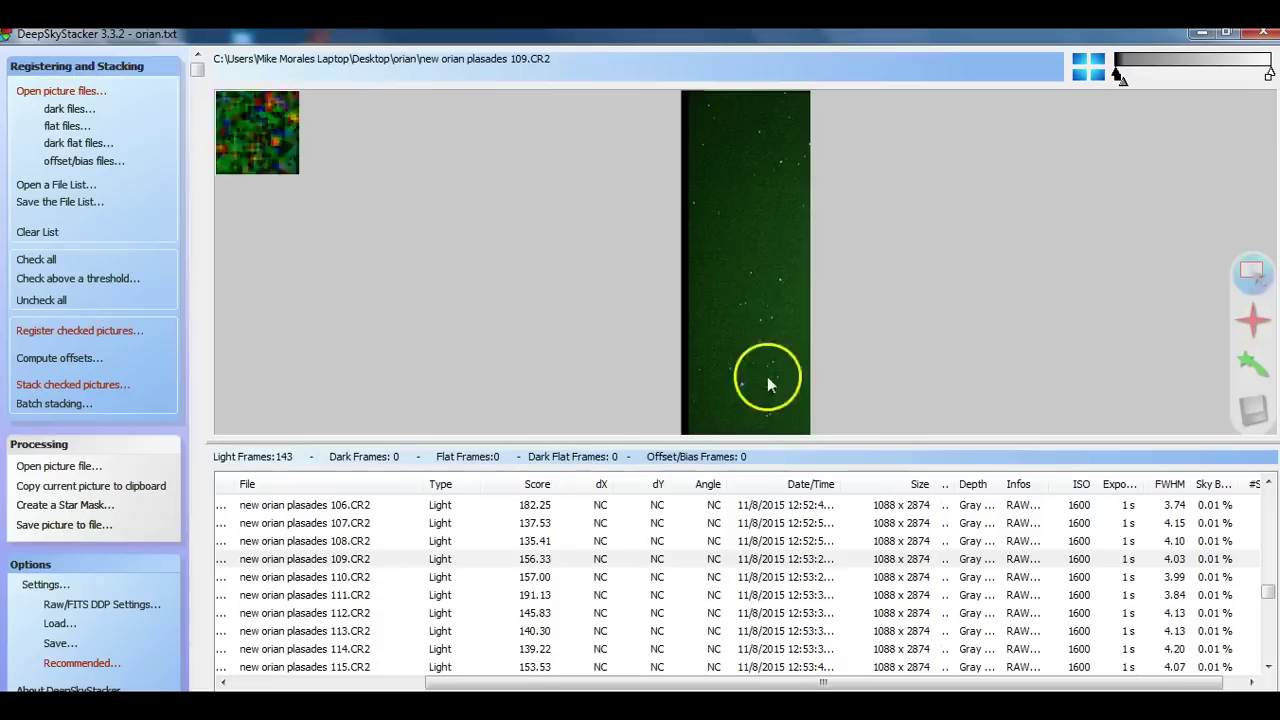
pyautogui.click(783, 578)
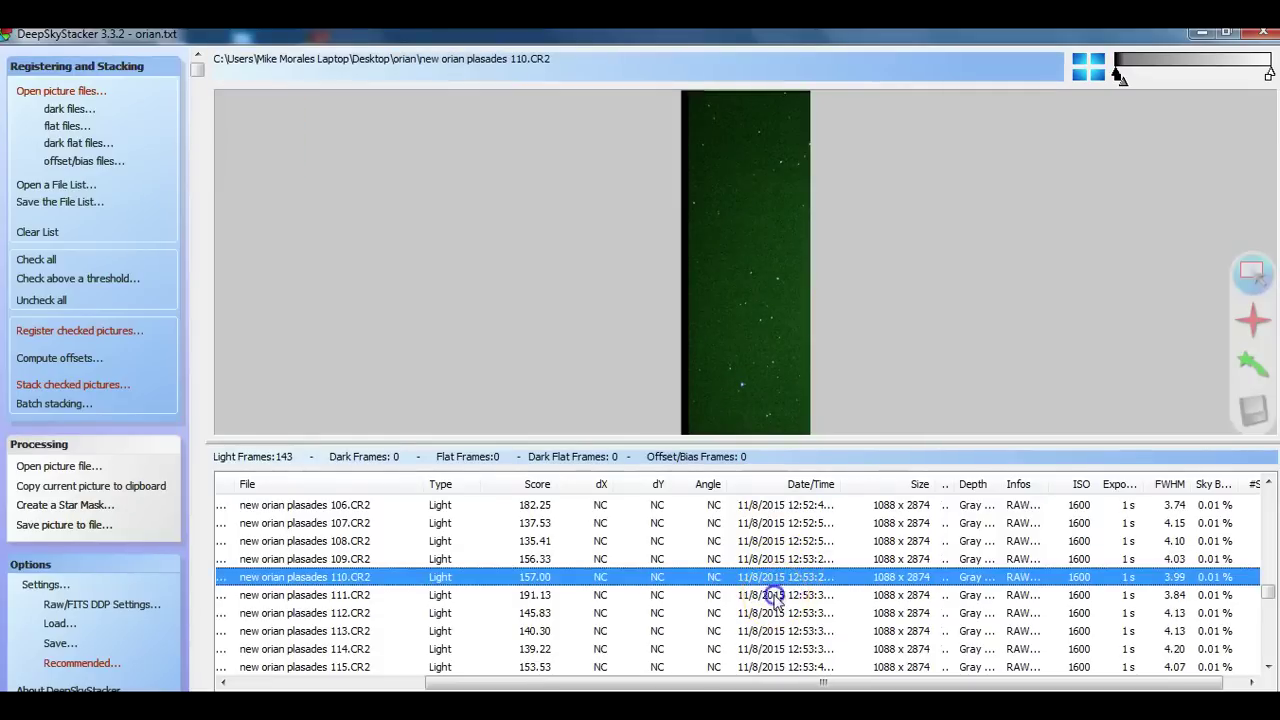
pyautogui.click(776, 596)
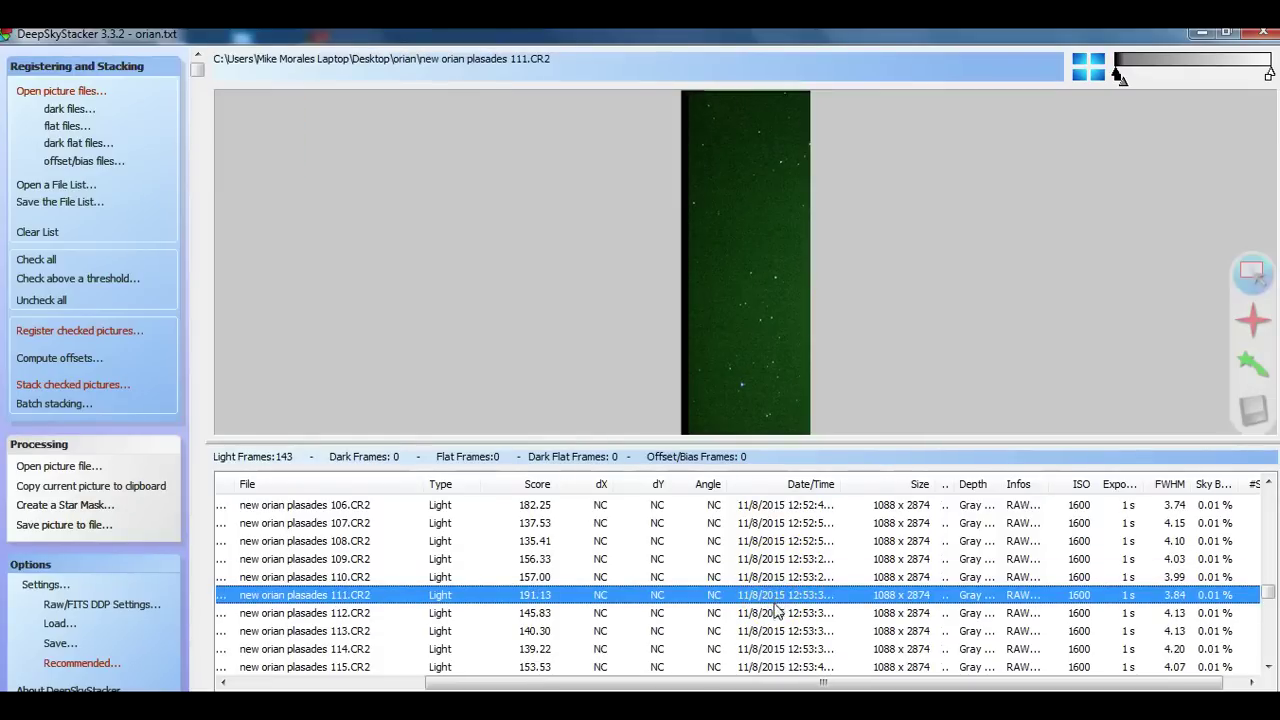
pyautogui.click(776, 613)
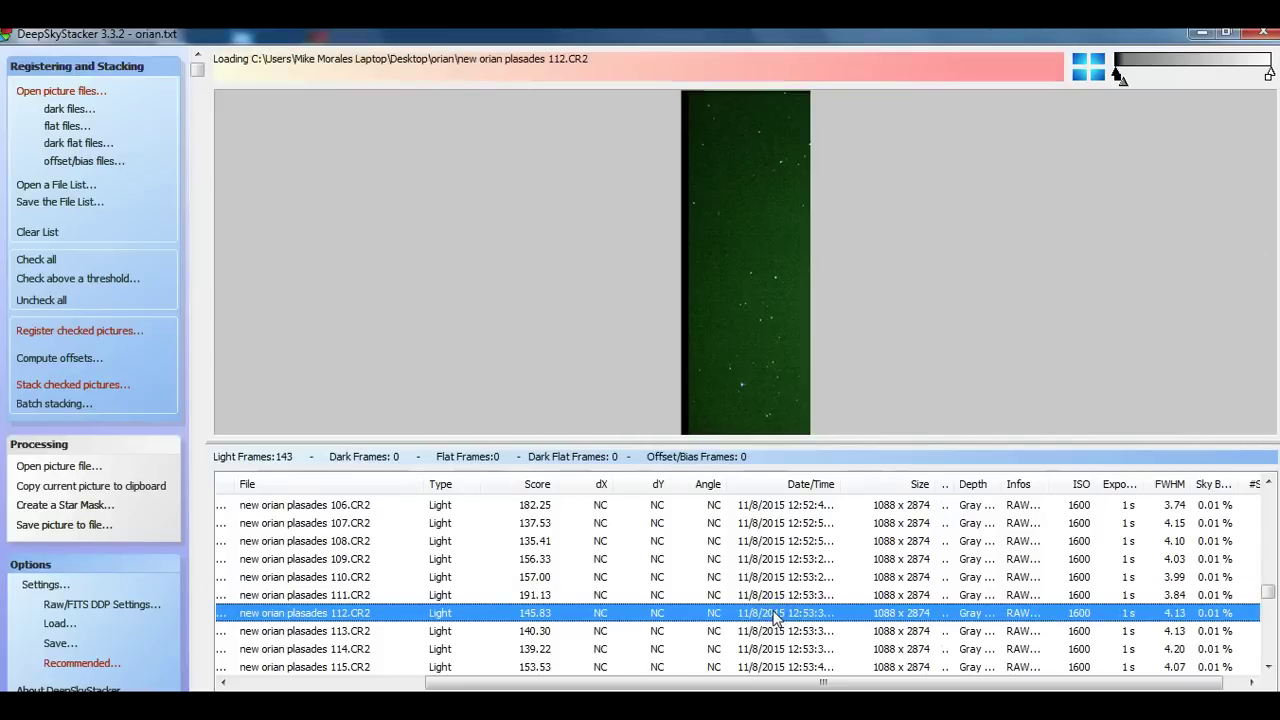
pyautogui.click(776, 631)
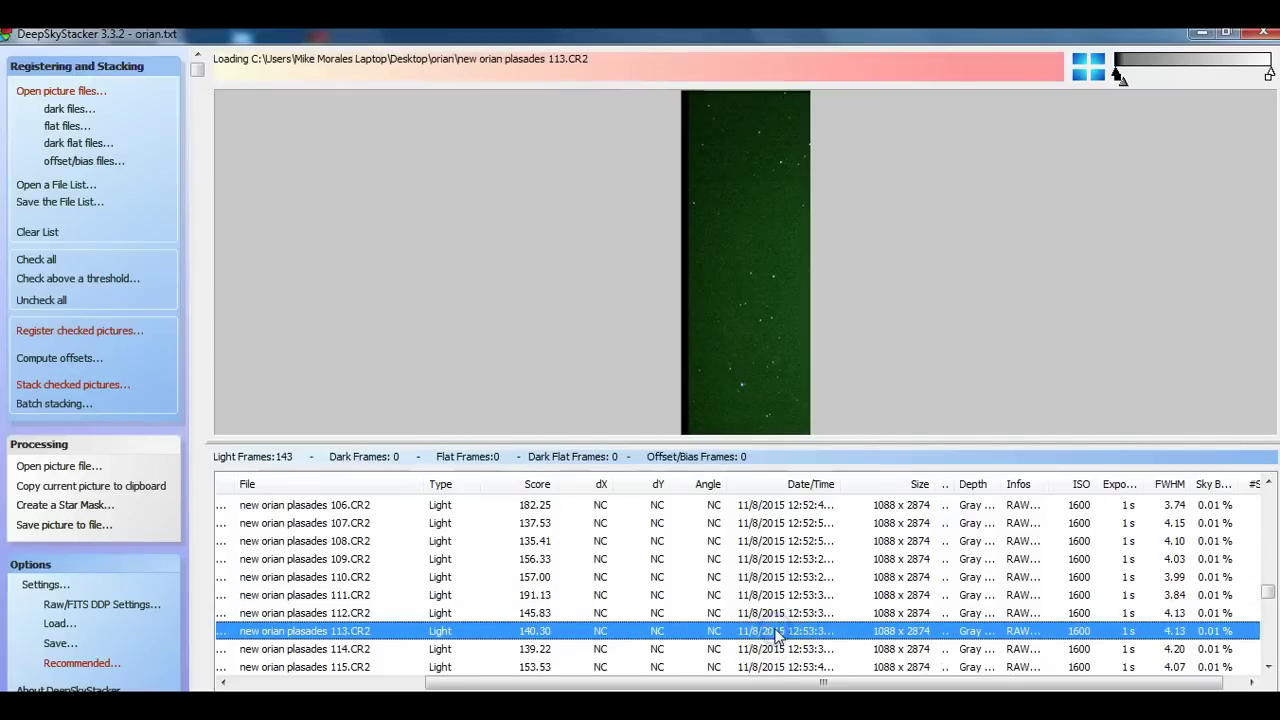
pyautogui.click(778, 649)
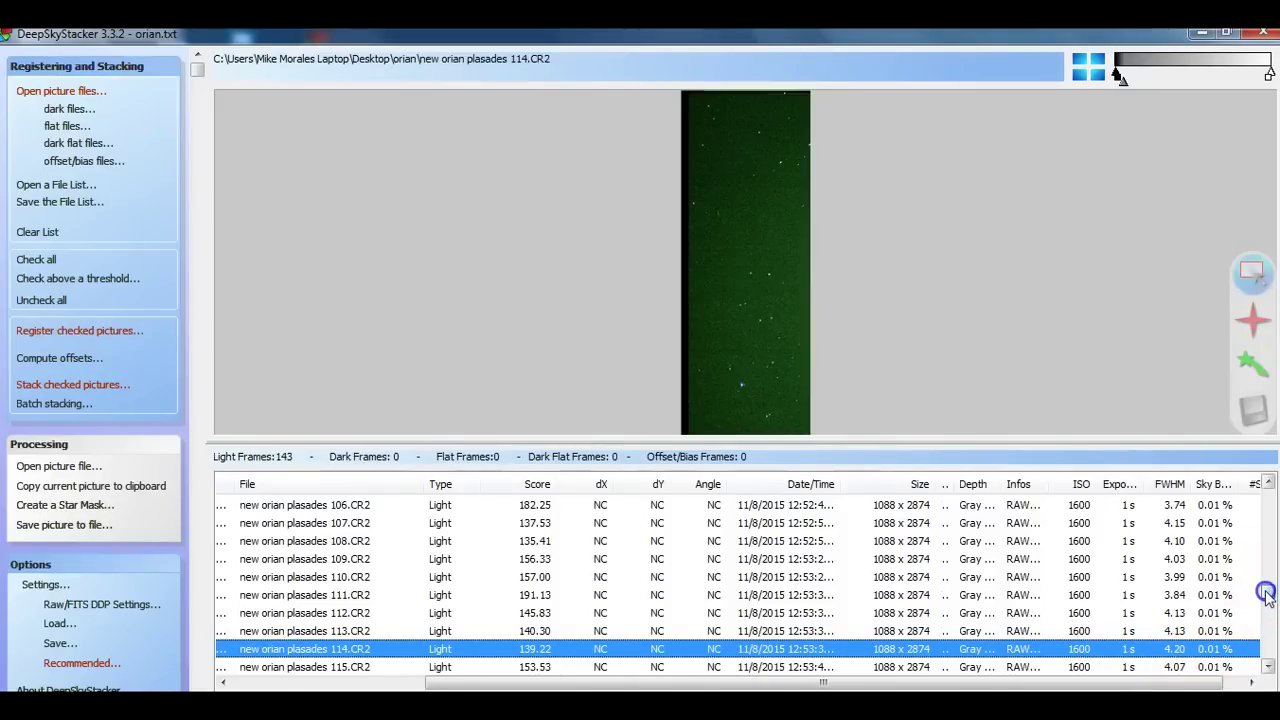
# Preview the last 1 s exposures, 115.CR2 to 118.CR2, in order to keep following the moving point.
pyautogui.scroll(-3, 1266, 595)
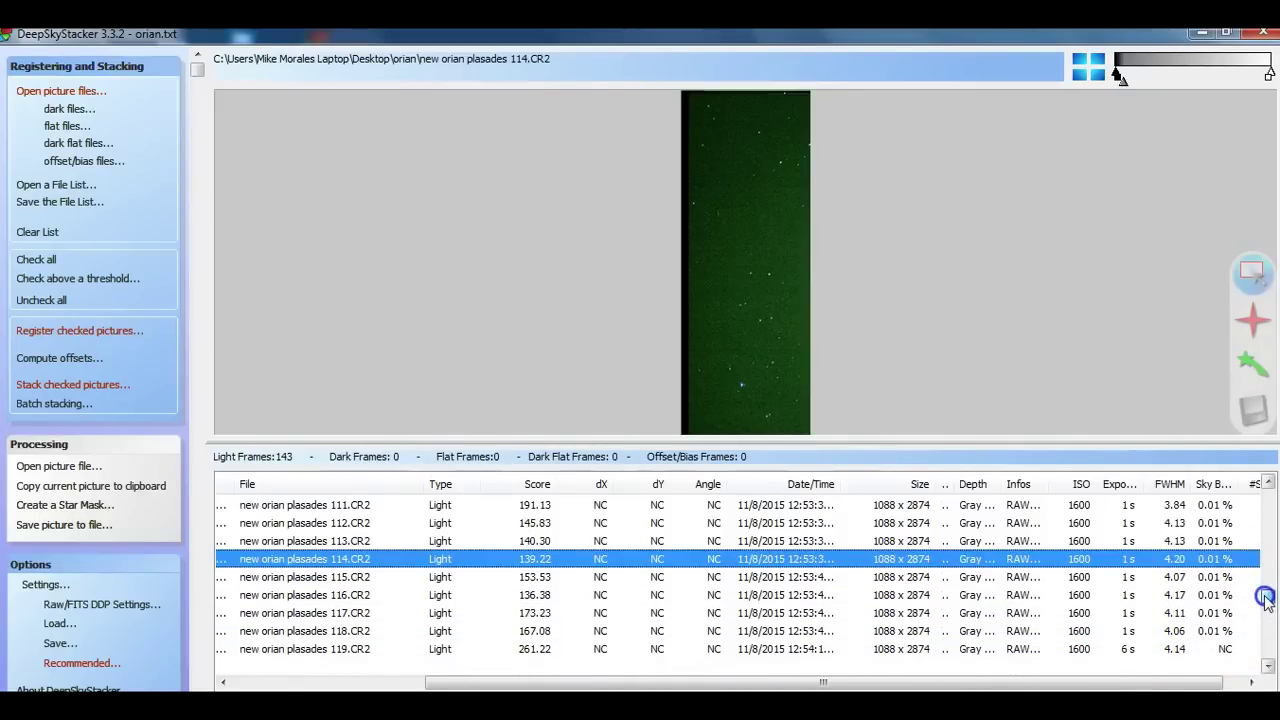
pyautogui.click(757, 545)
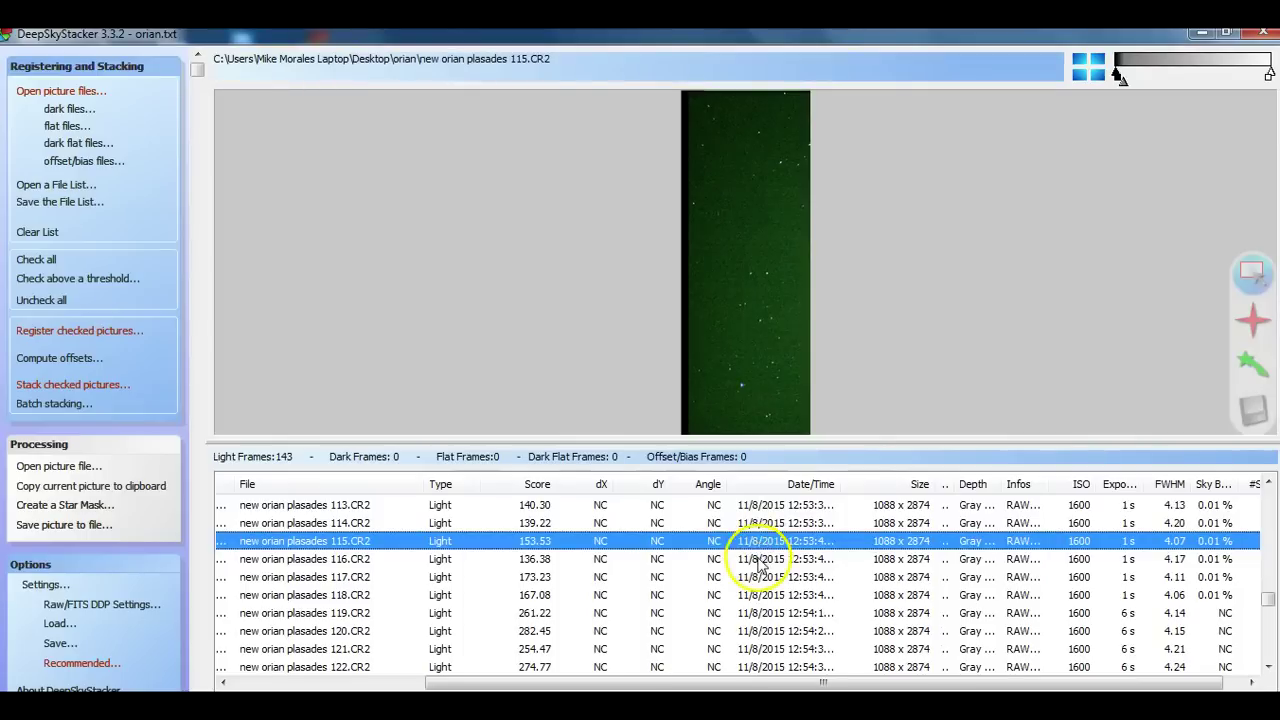
pyautogui.click(759, 560)
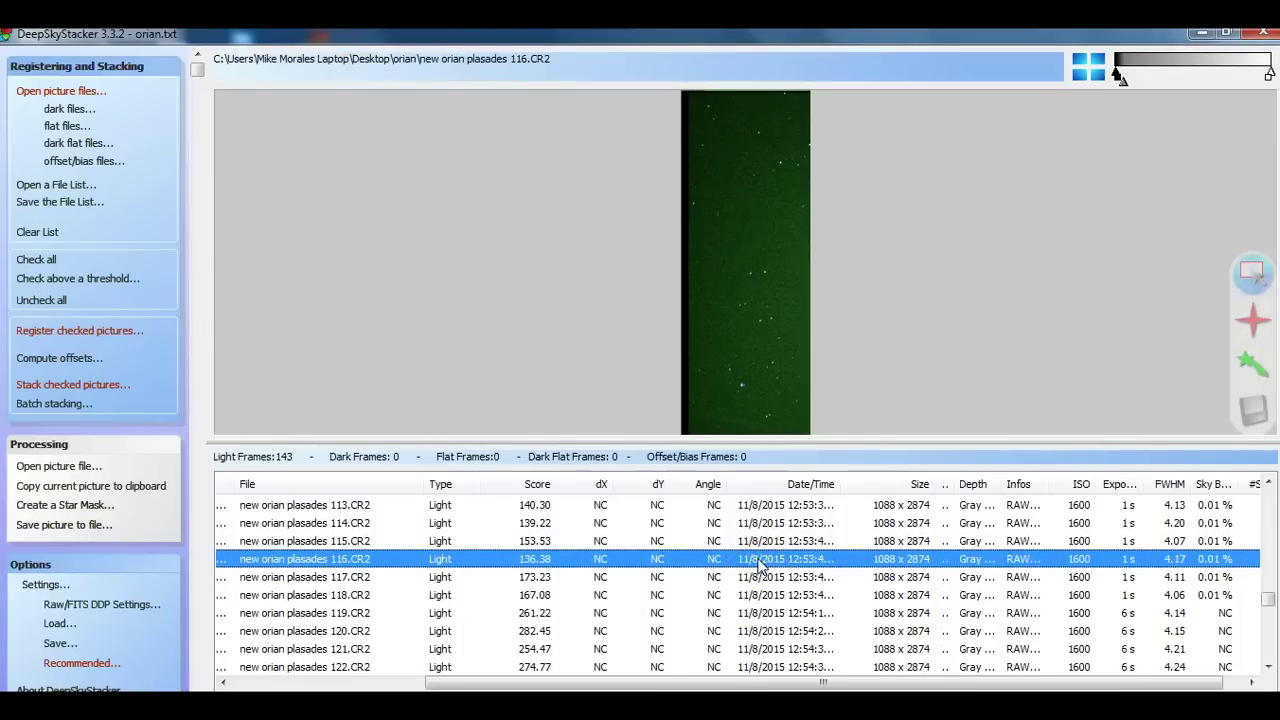
pyautogui.click(760, 579)
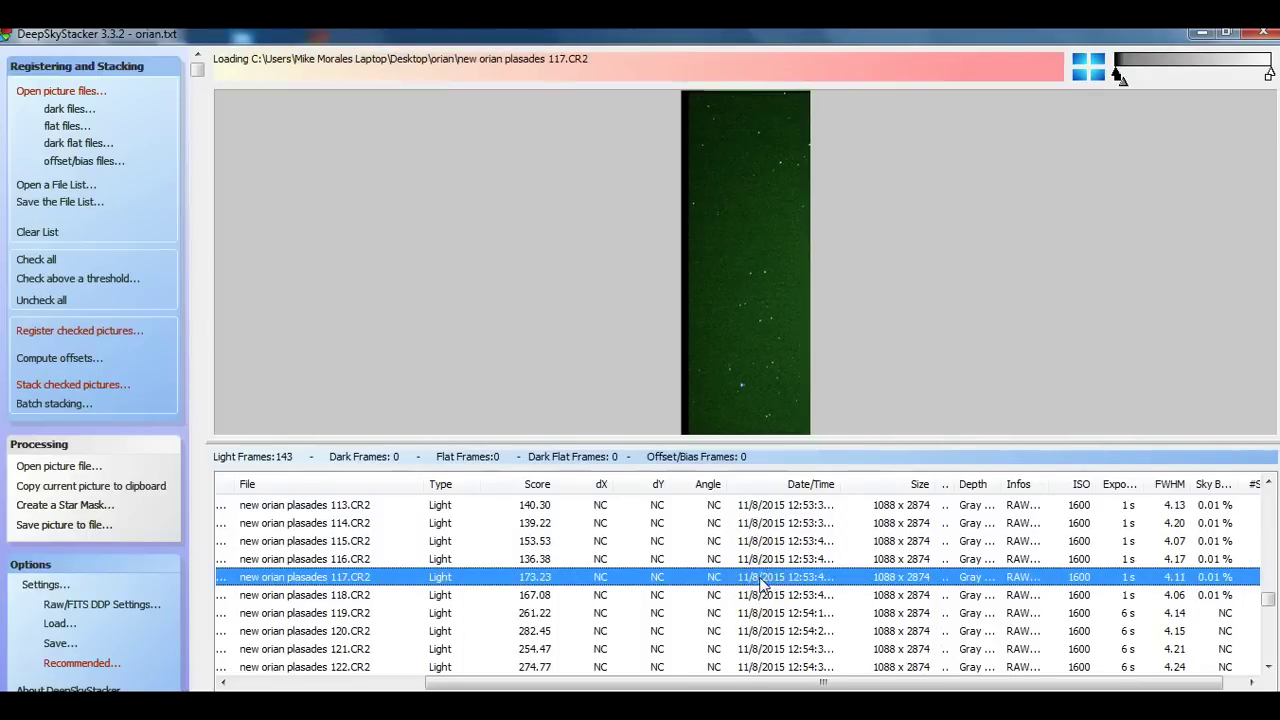
pyautogui.click(761, 594)
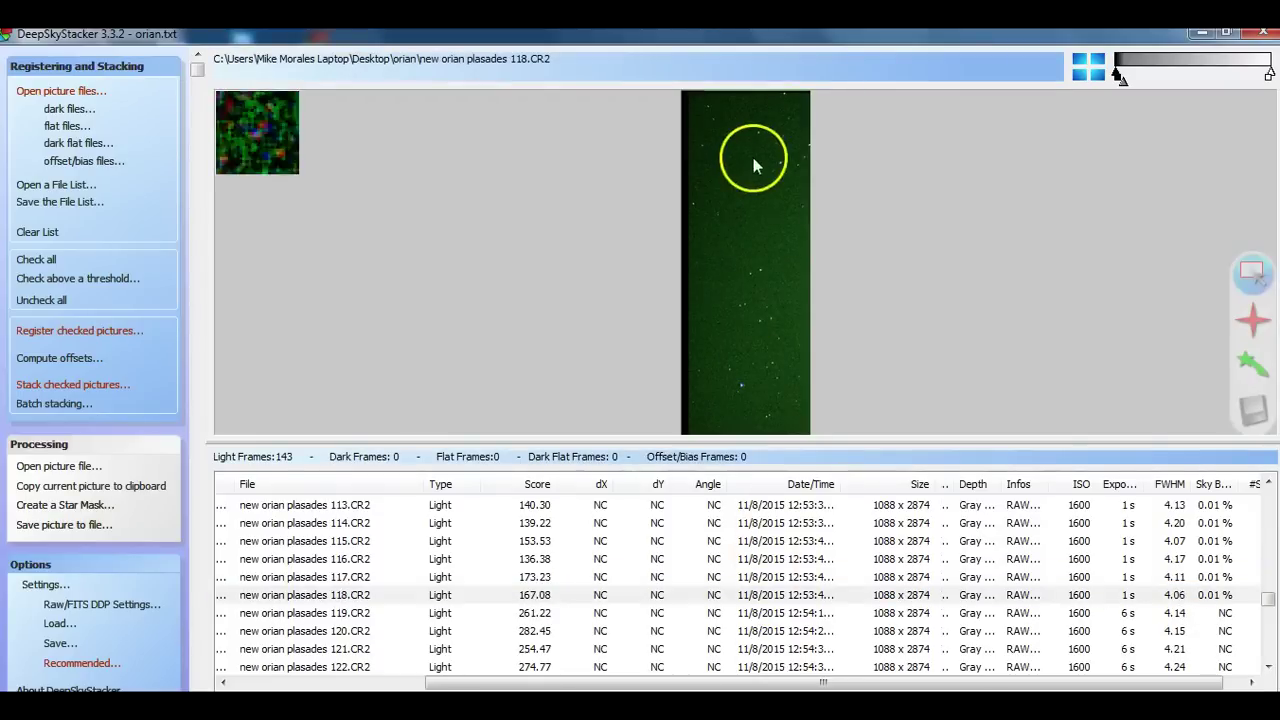
# Step through the 6 s exposures 119.CR2 to 124.CR2 in order to follow the streak across the star field.
pyautogui.click(774, 613)
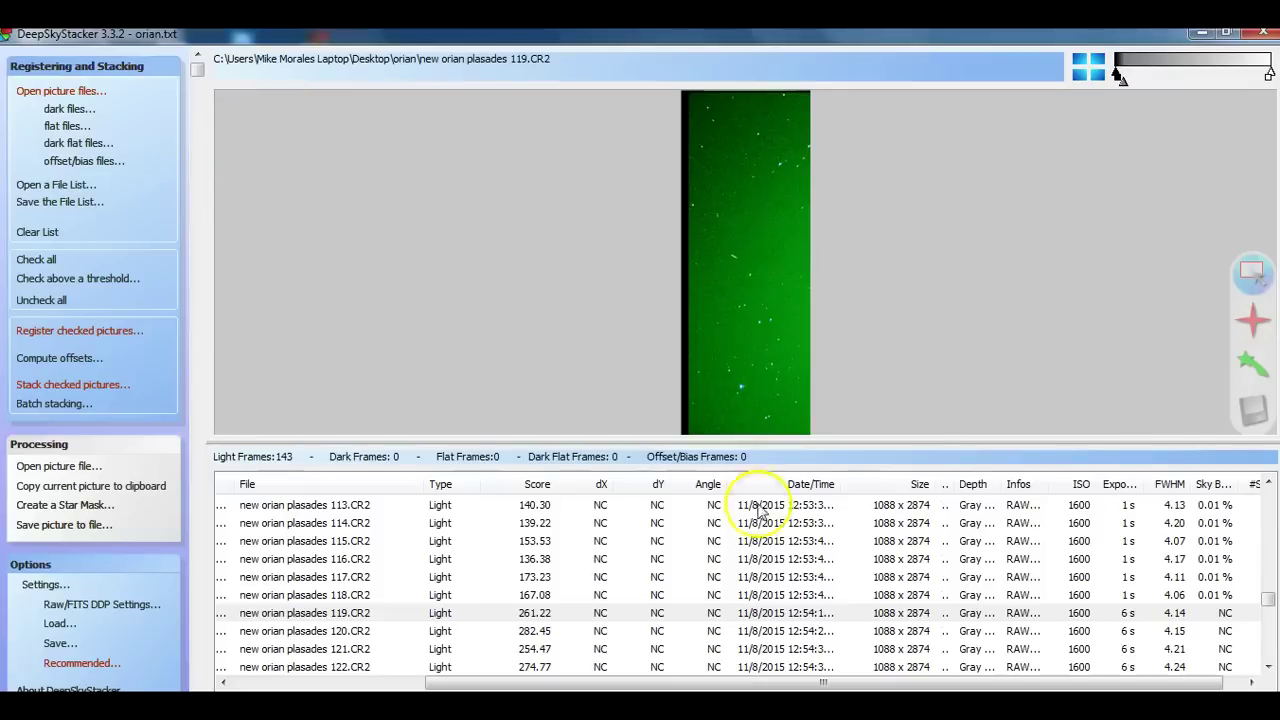
pyautogui.click(768, 631)
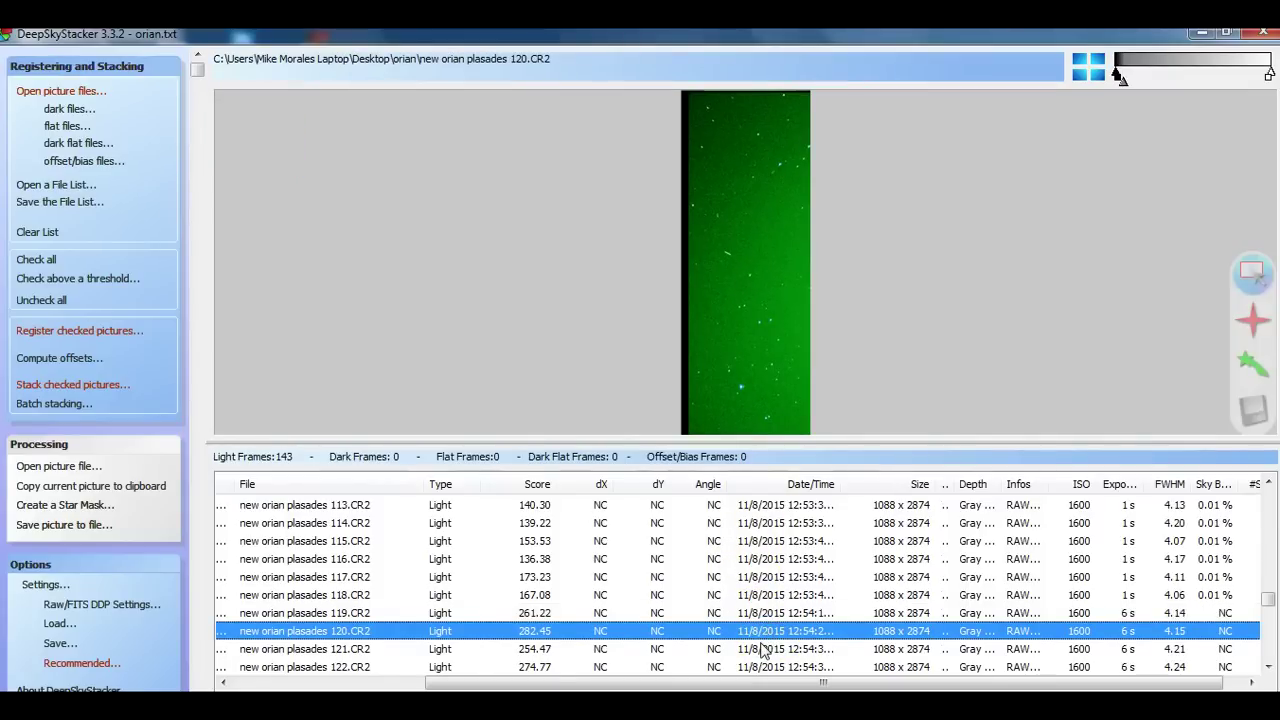
pyautogui.click(763, 650)
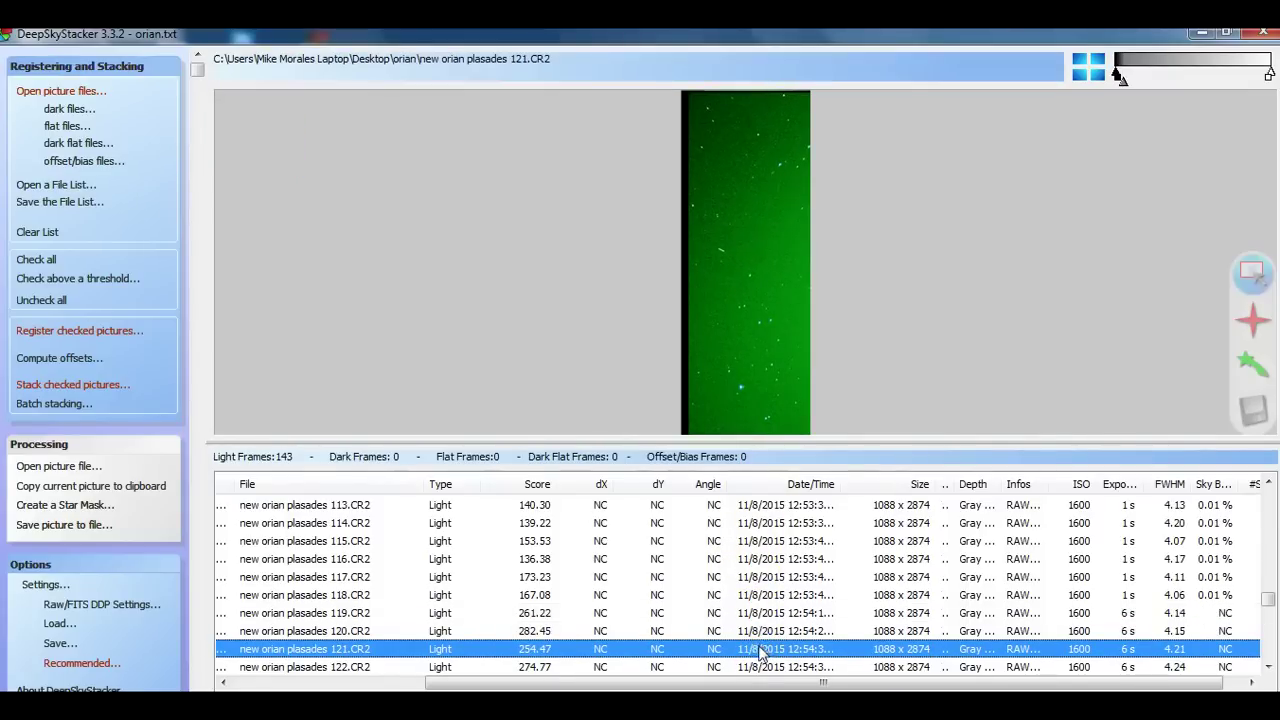
pyautogui.click(760, 667)
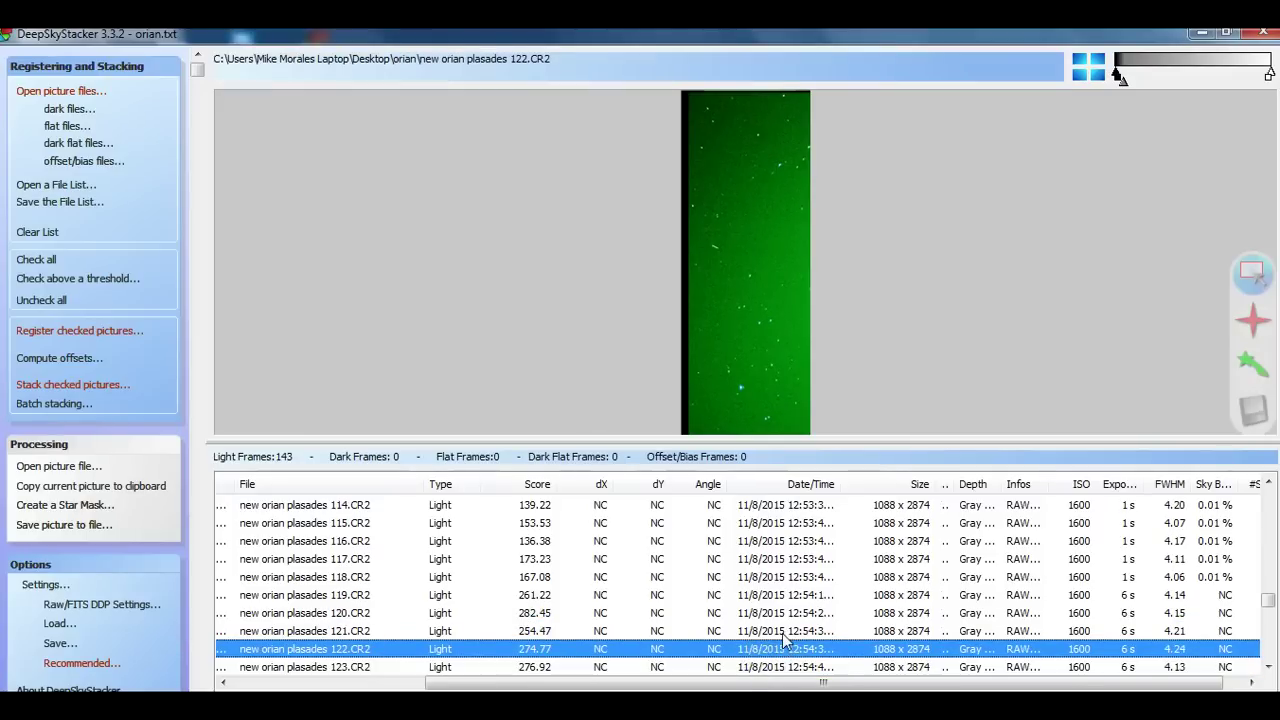
pyautogui.scroll(-1, 782, 633)
pyautogui.click(757, 613)
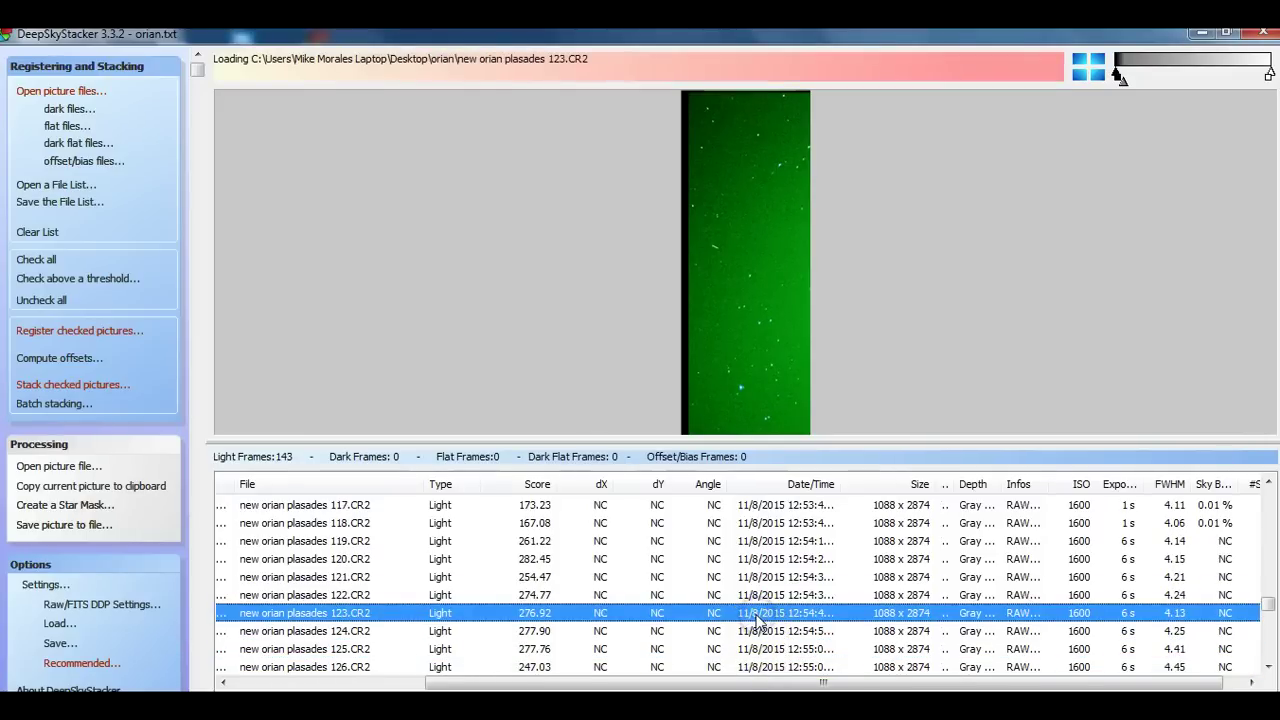
pyautogui.click(760, 633)
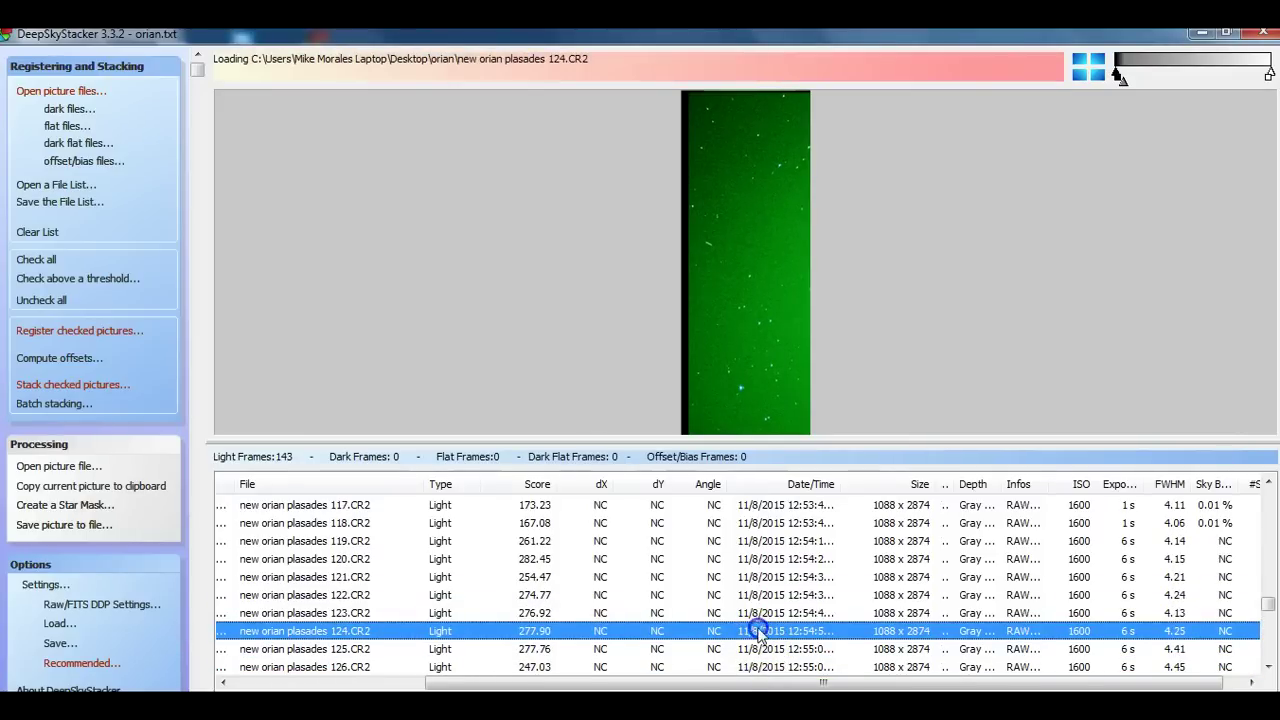
# Darken the preview of 124.CR2 by raising the midtone level in two stages so the sky background turns nearly black.
pyautogui.click(1082, 64)
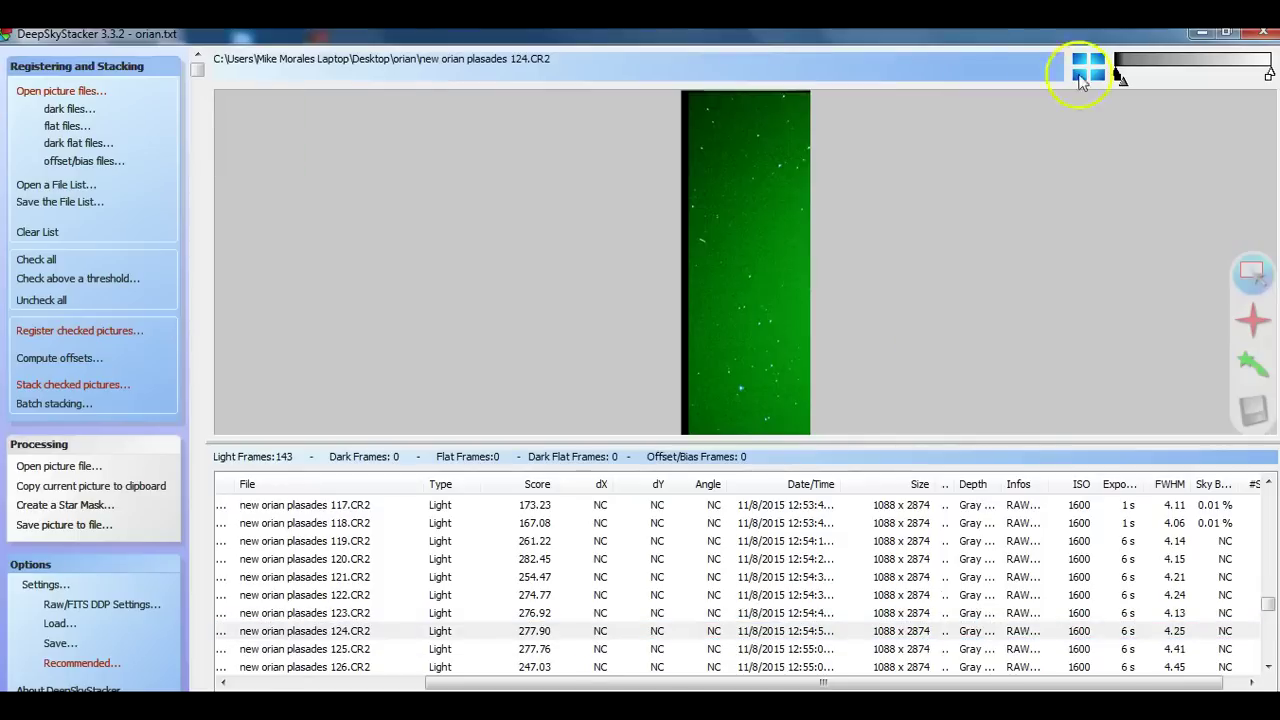
pyautogui.moveTo(1123, 80); pyautogui.dragTo(1135, 82)
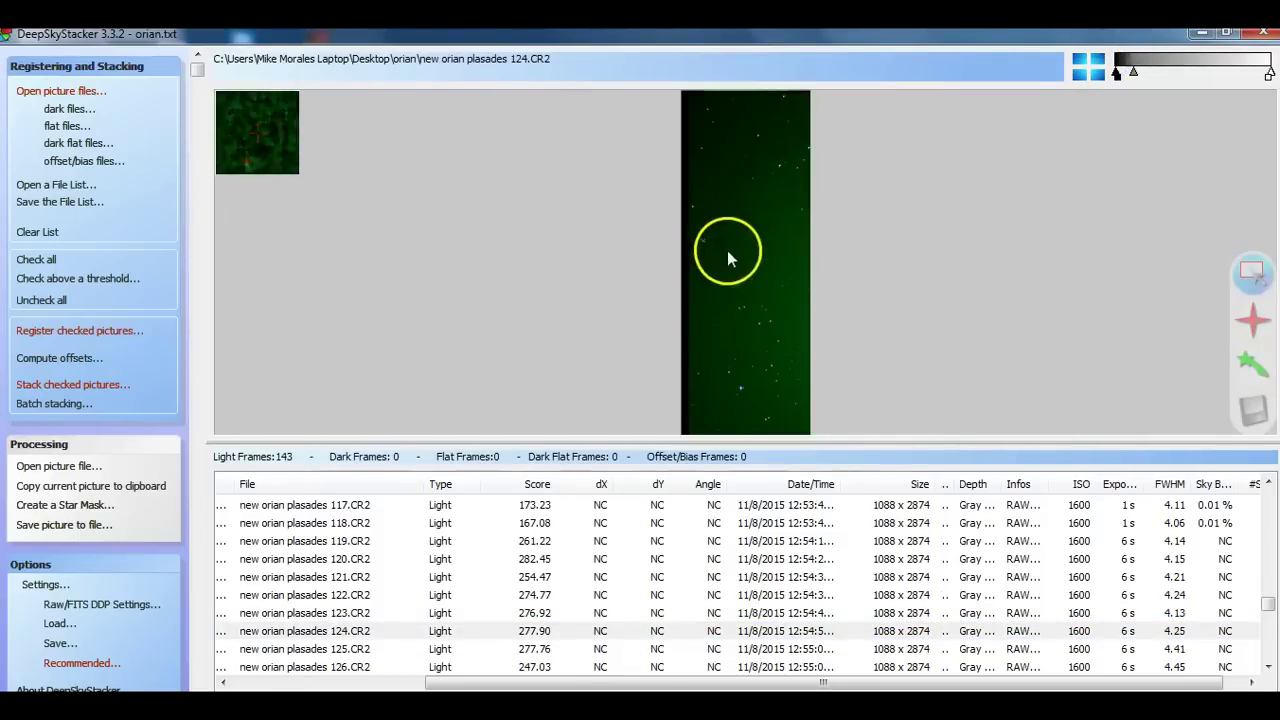
pyautogui.moveTo(1135, 73); pyautogui.dragTo(1143, 71)
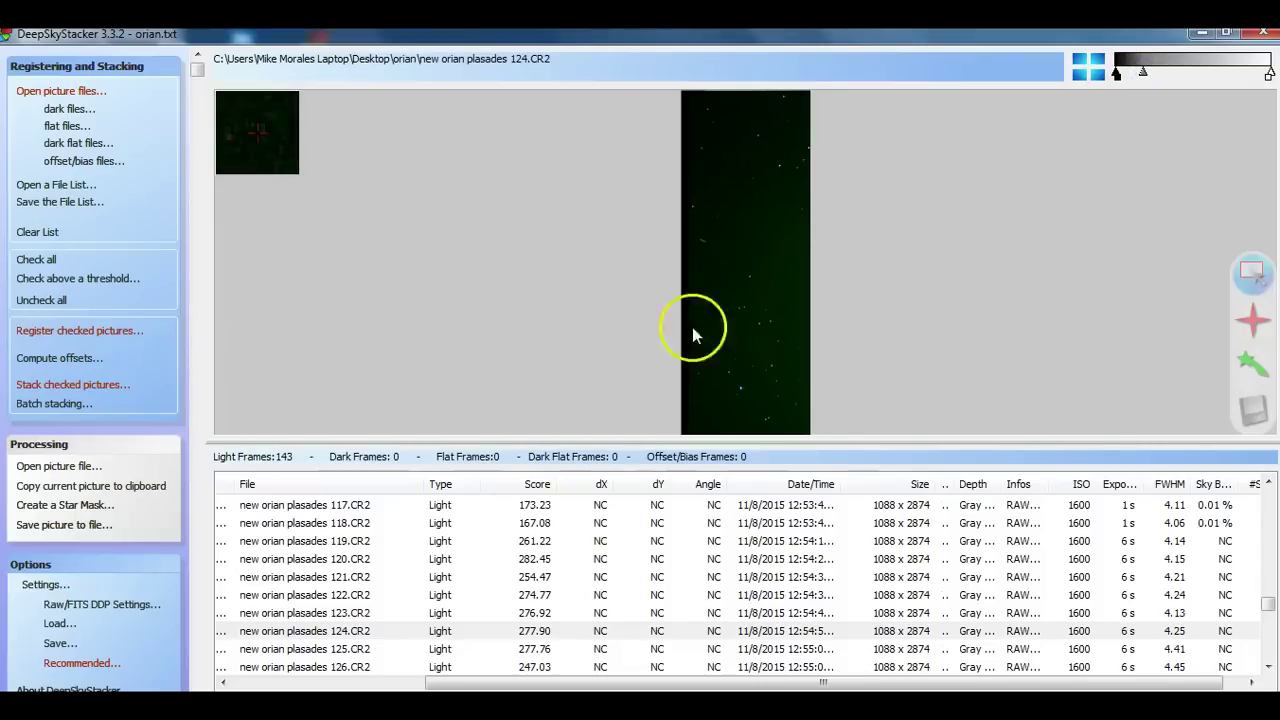
# Preview 125.CR2 with the darkened background, and step back through 124.CR2, 123.CR2 and 122.CR2 to 121.CR2.
pyautogui.click(770, 650)
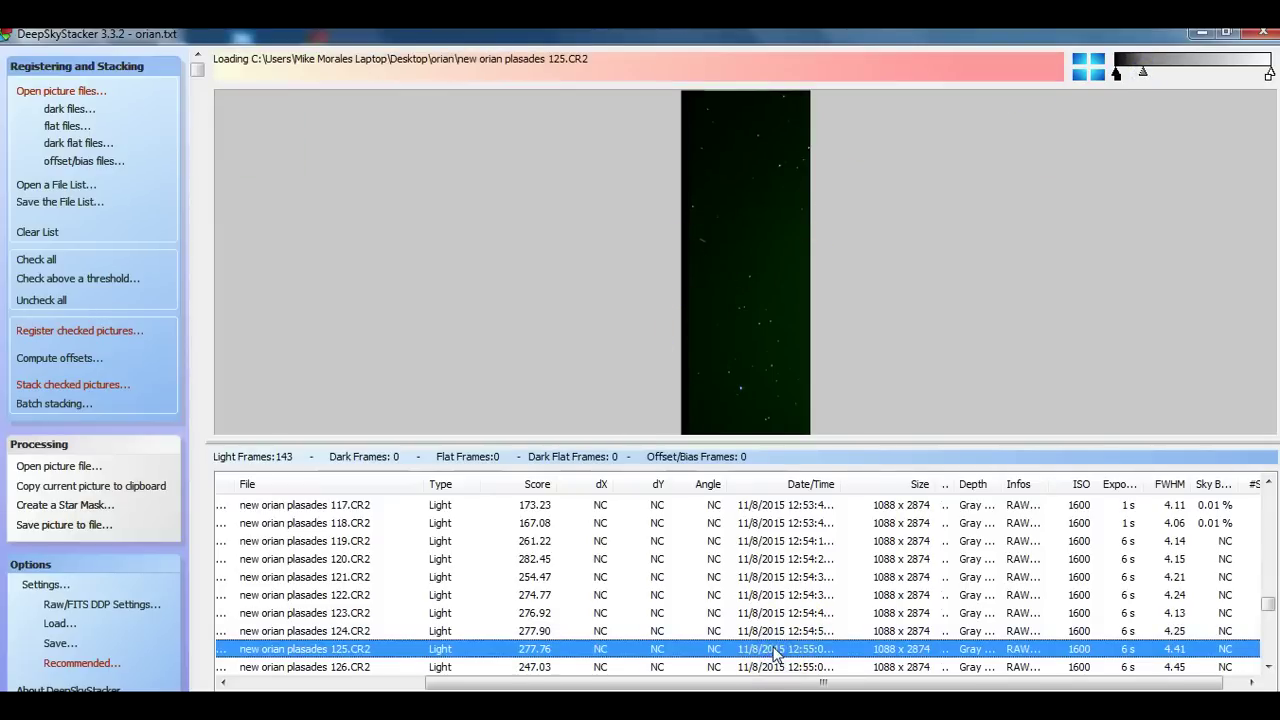
pyautogui.click(778, 632)
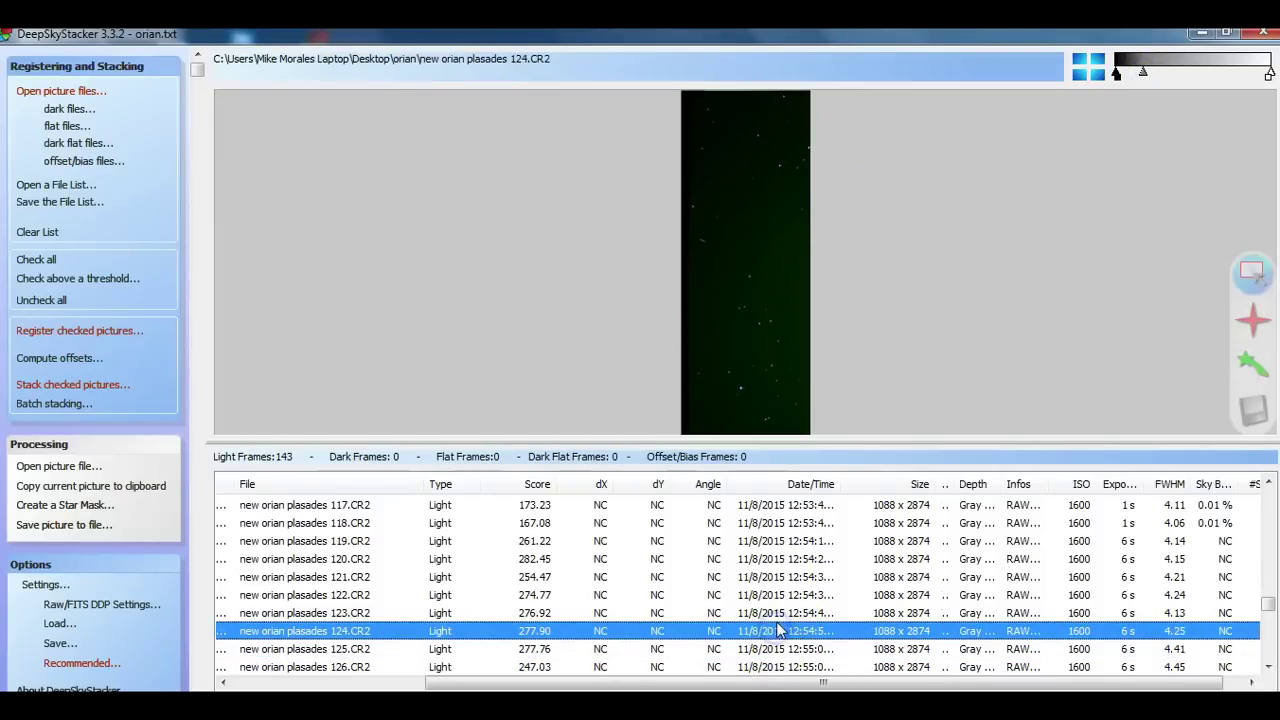
pyautogui.click(780, 614)
pyautogui.click(778, 596)
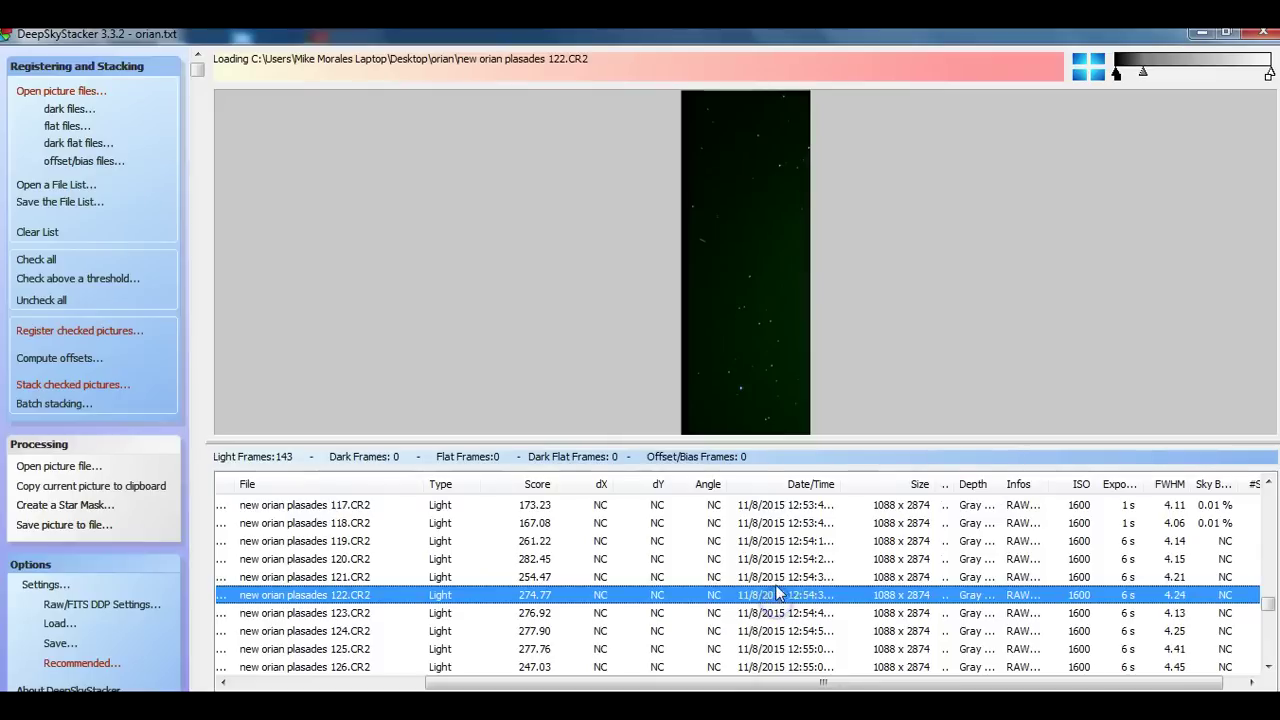
pyautogui.click(768, 579)
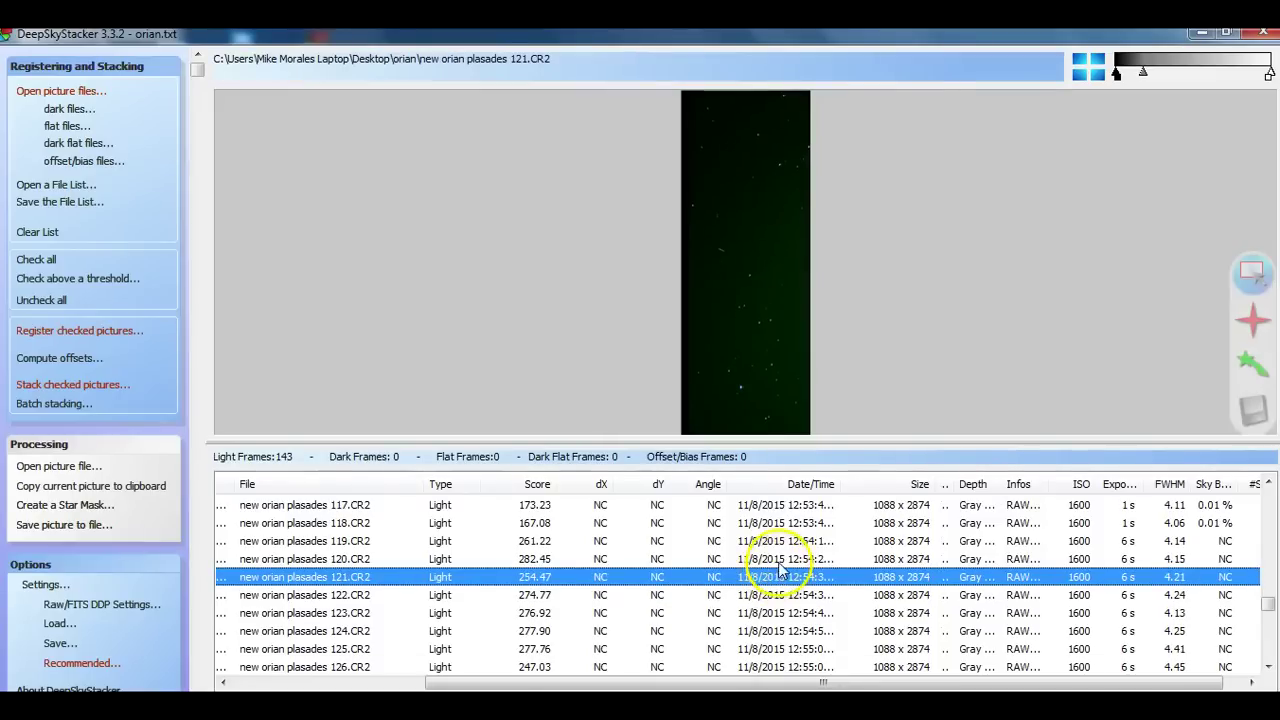
# Step back through the previews of the 6 s exposures 120.CR2 and 119.CR2 and the 1 s exposures 118.CR2, 117.CR2 and 116.CR2.
pyautogui.click(780, 560)
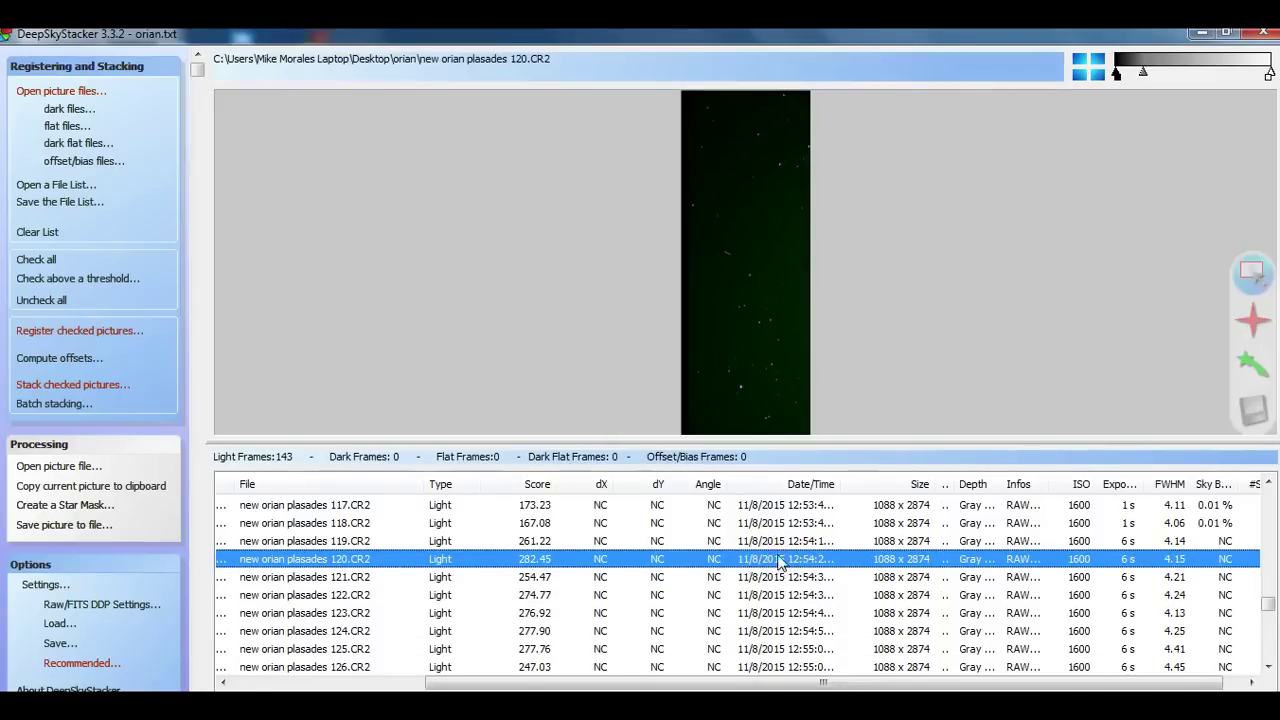
pyautogui.click(778, 541)
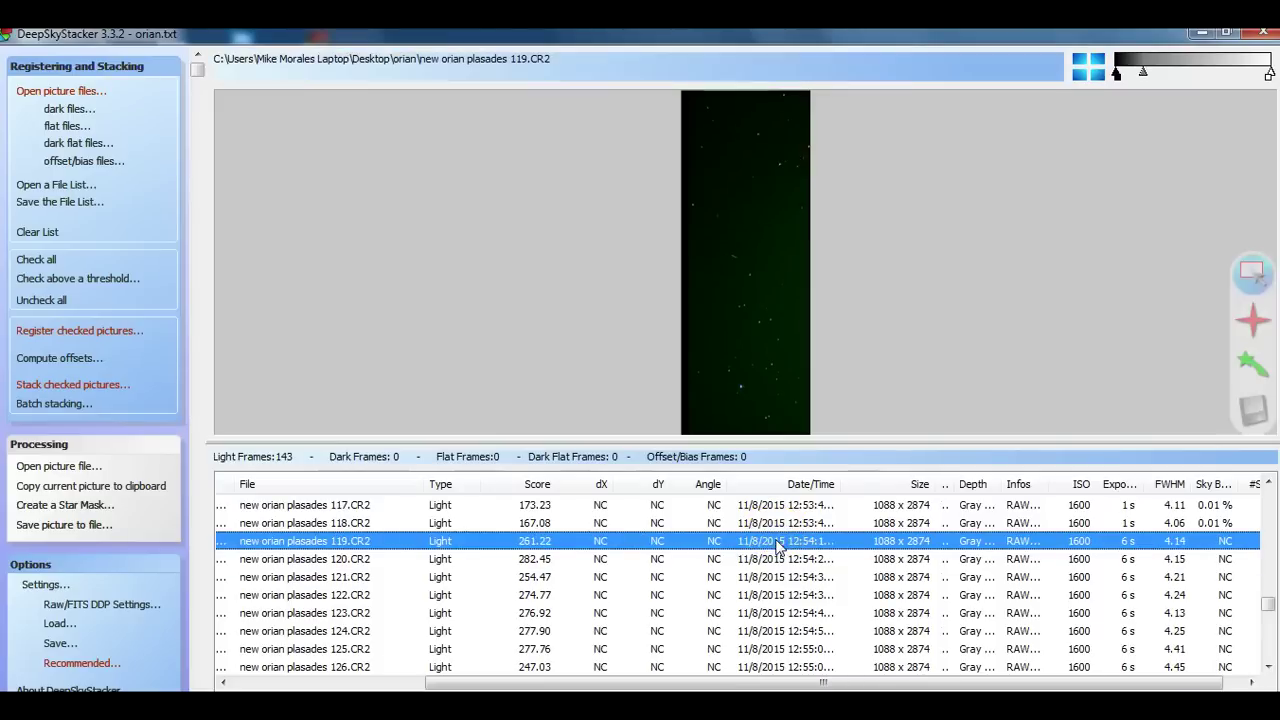
pyautogui.click(778, 524)
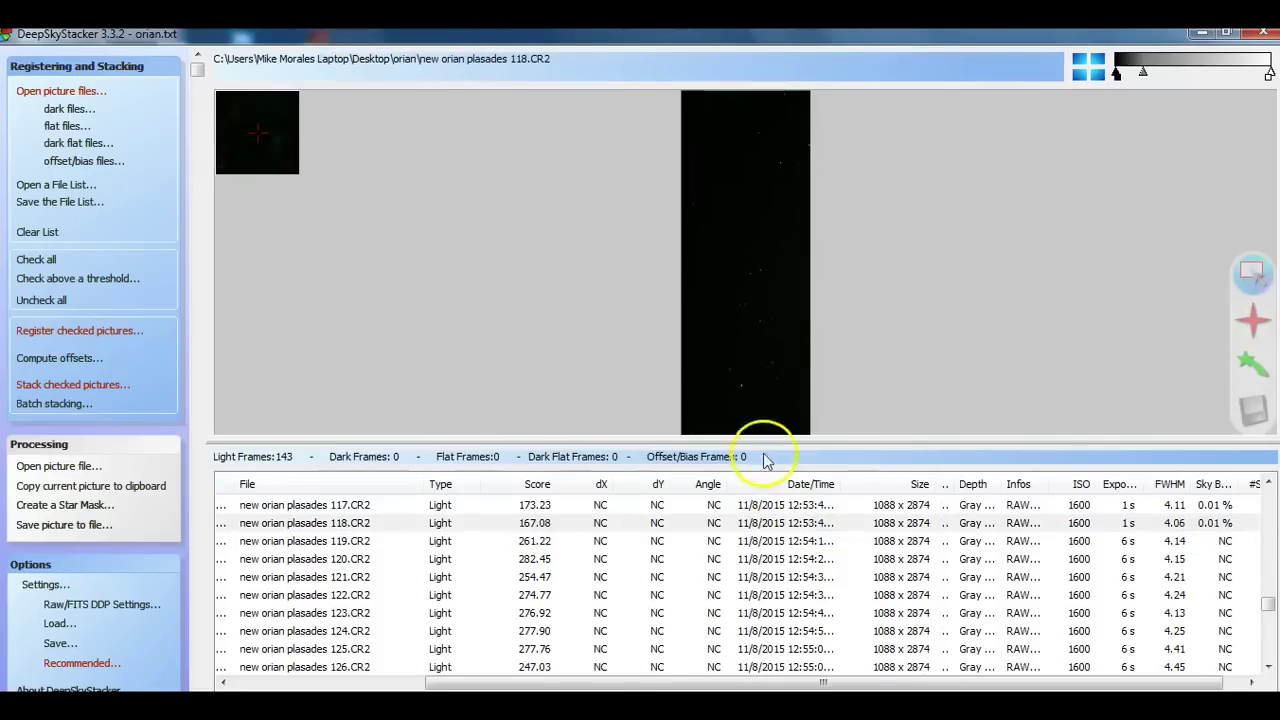
pyautogui.click(1268, 484)
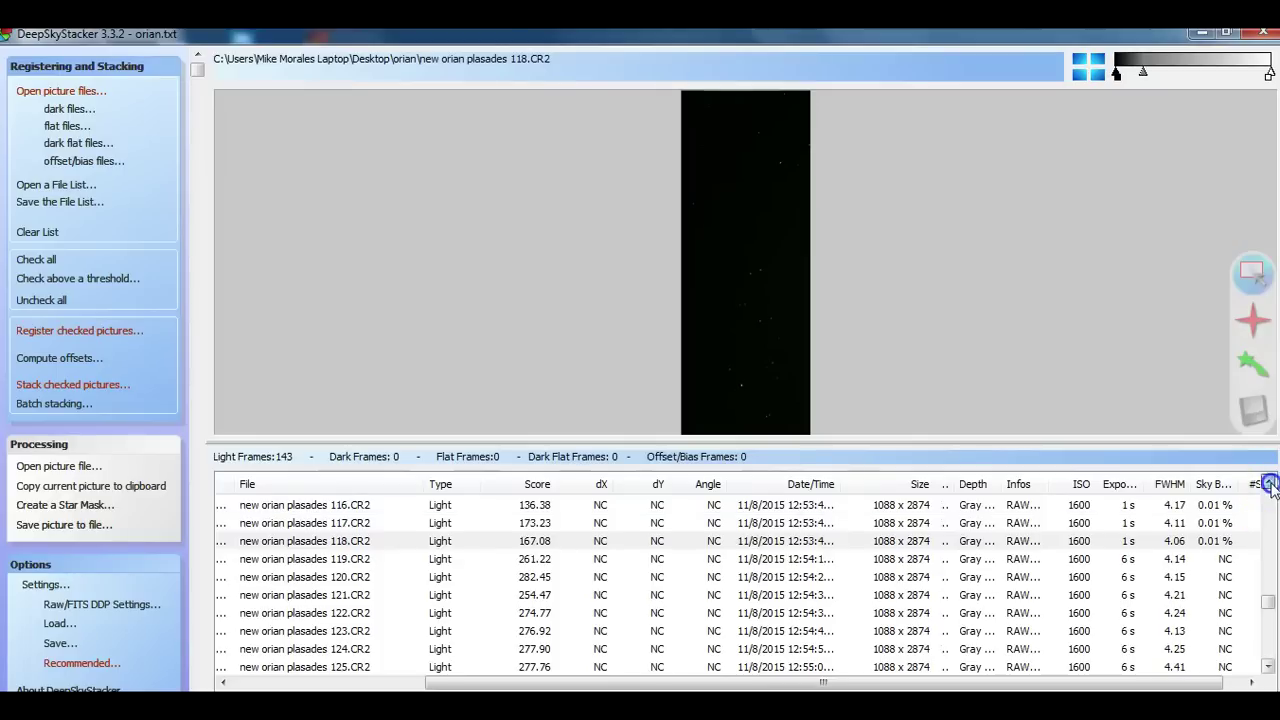
pyautogui.click(1268, 484)
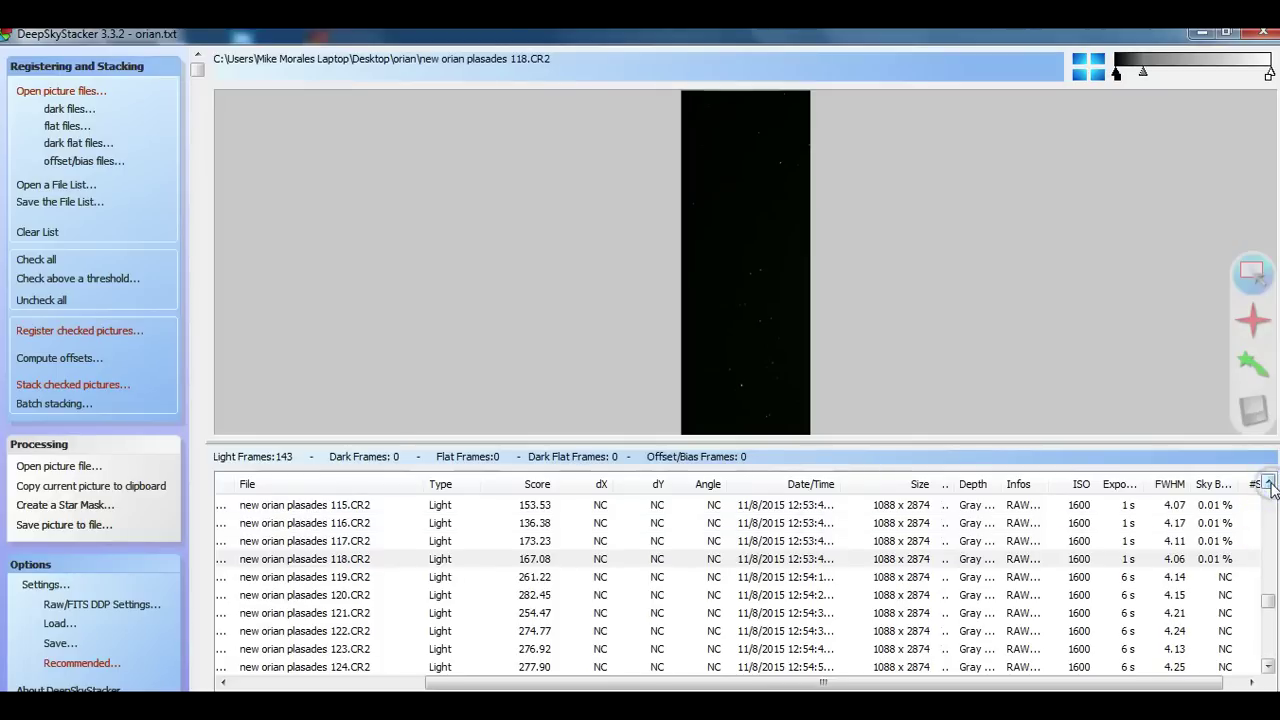
pyautogui.click(790, 541)
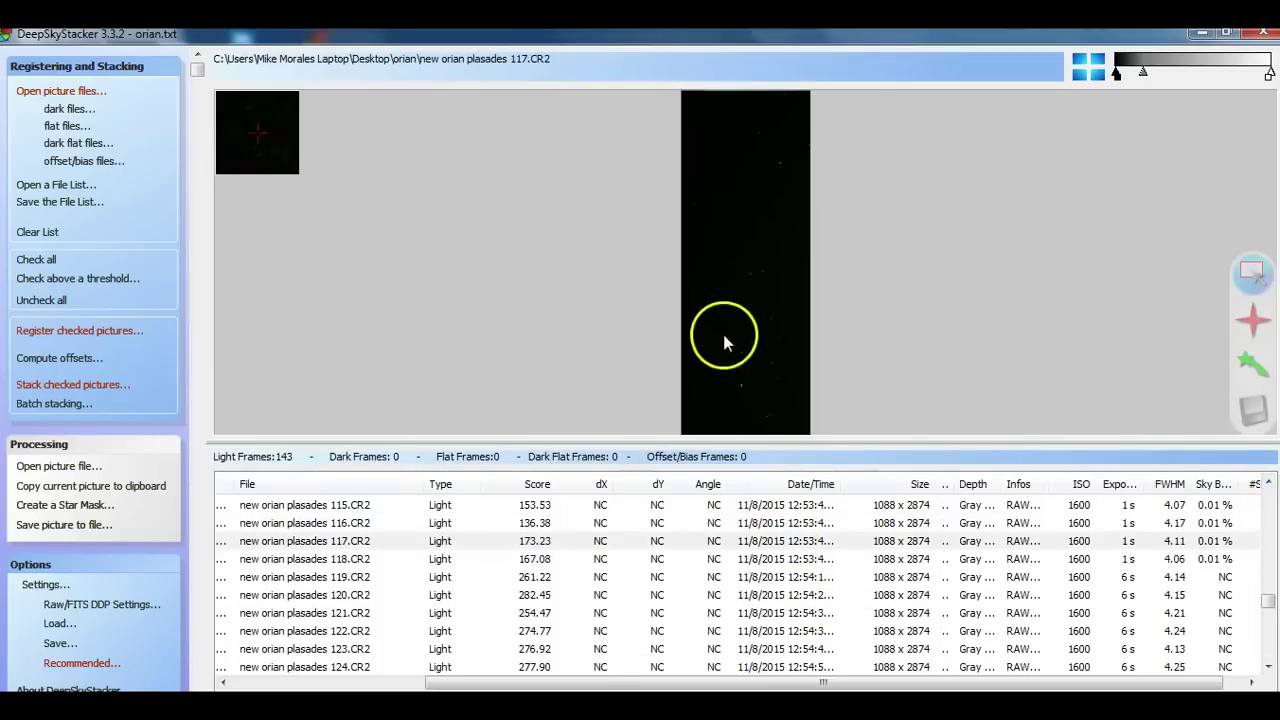
pyautogui.click(768, 523)
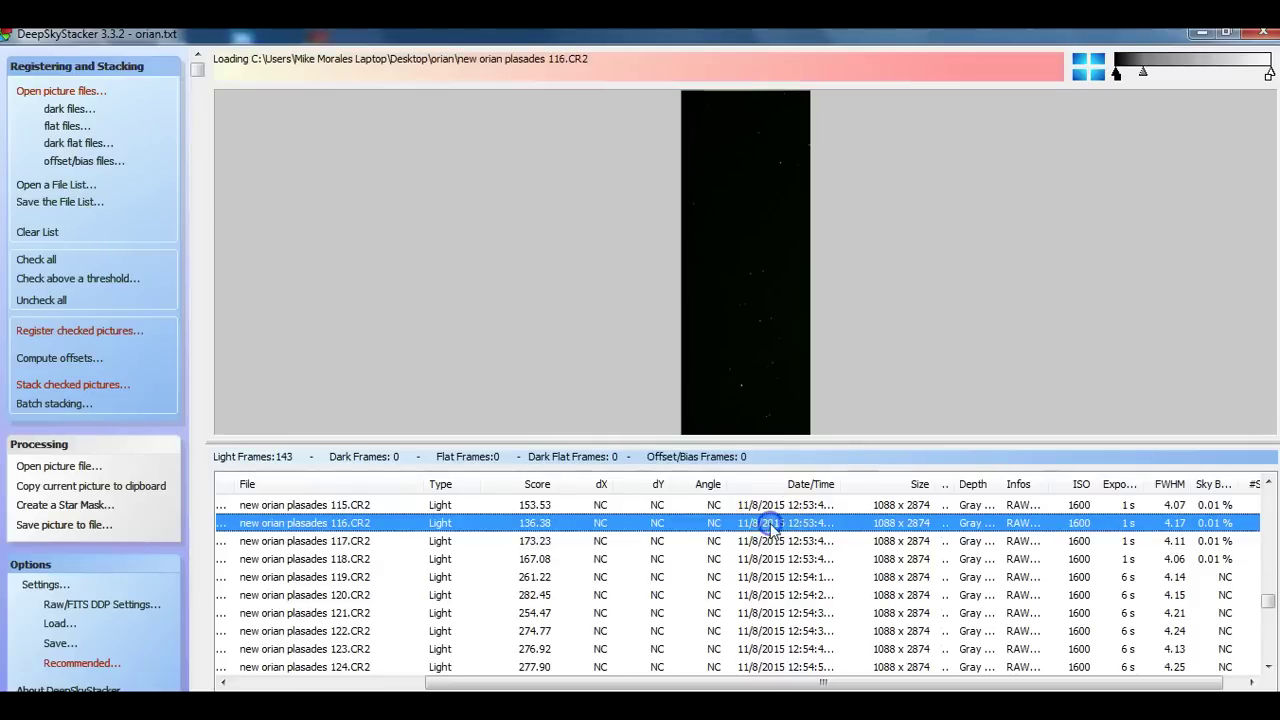